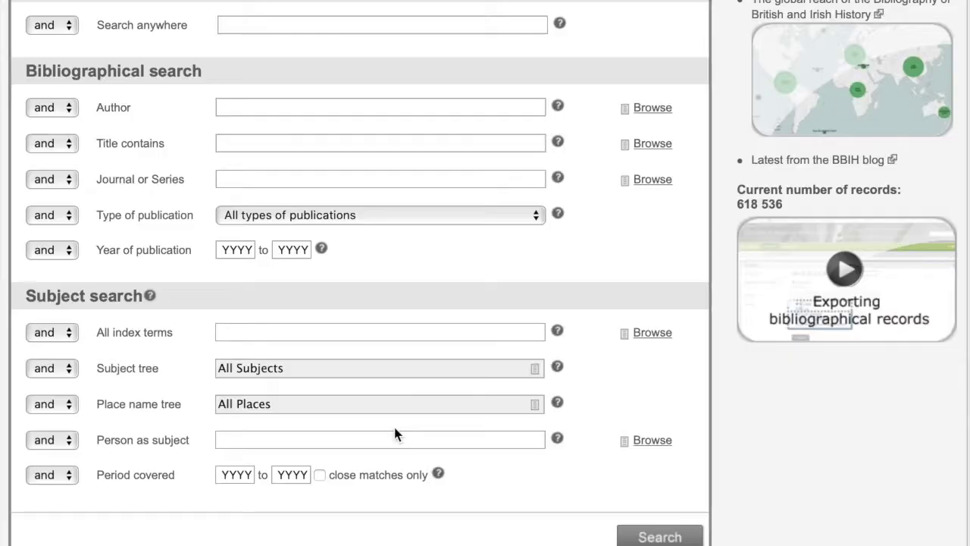
Step: Open the Subject tree browser from the All Subjects field of the Advanced search form
{"action": "left_click", "coordinate": [269, 370]}
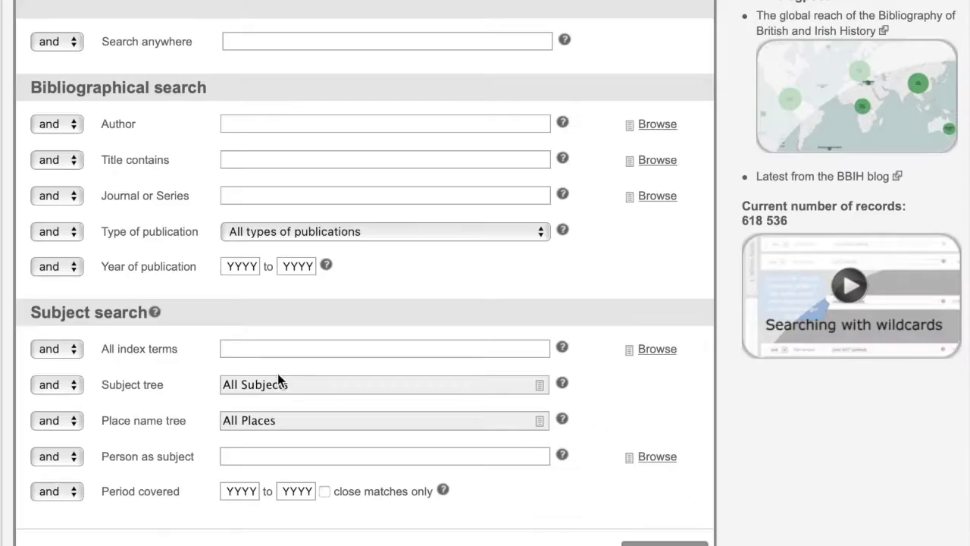
Step: Expand Social history > Social life and conditions > Family and life-cycle > Marriage down to Divorce
{"action": "left_click", "coordinate": [277, 379]}
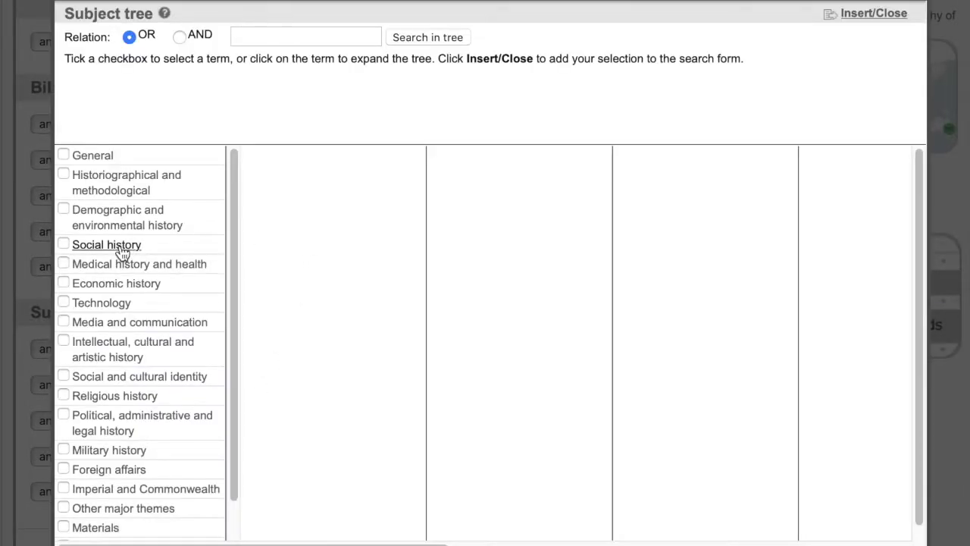
{"action": "left_click", "coordinate": [148, 242]}
{"action": "left_click", "coordinate": [351, 163]}
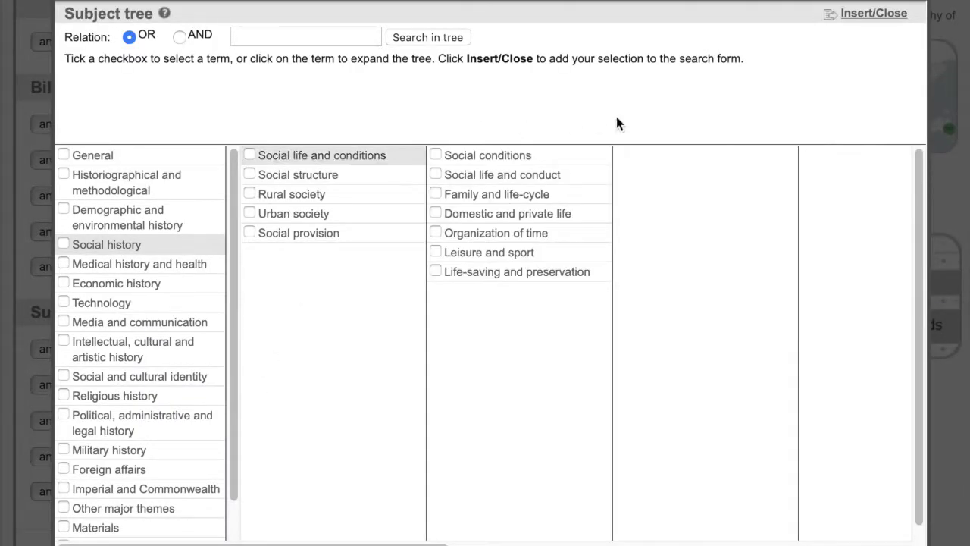
{"action": "left_click", "coordinate": [536, 203]}
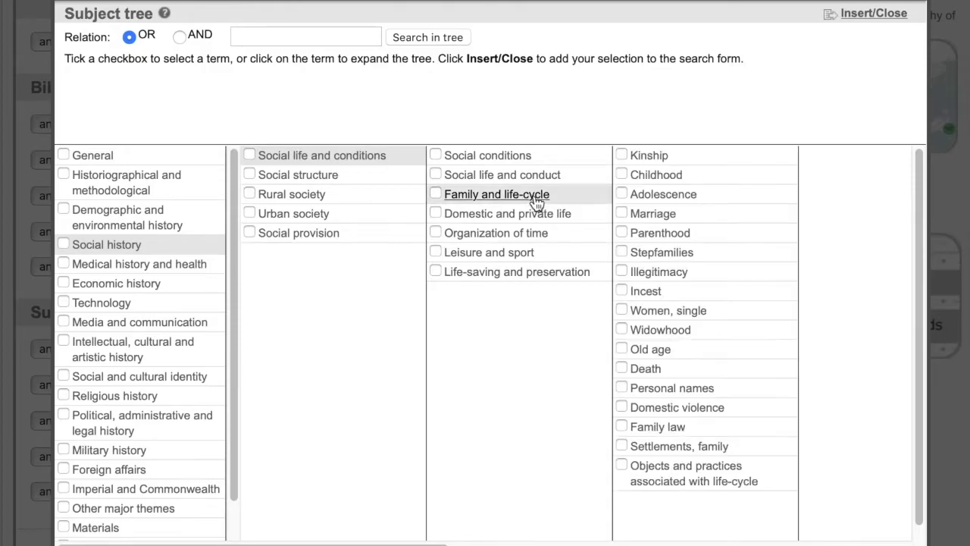
{"action": "left_click", "coordinate": [658, 214]}
{"action": "left_click", "coordinate": [659, 238]}
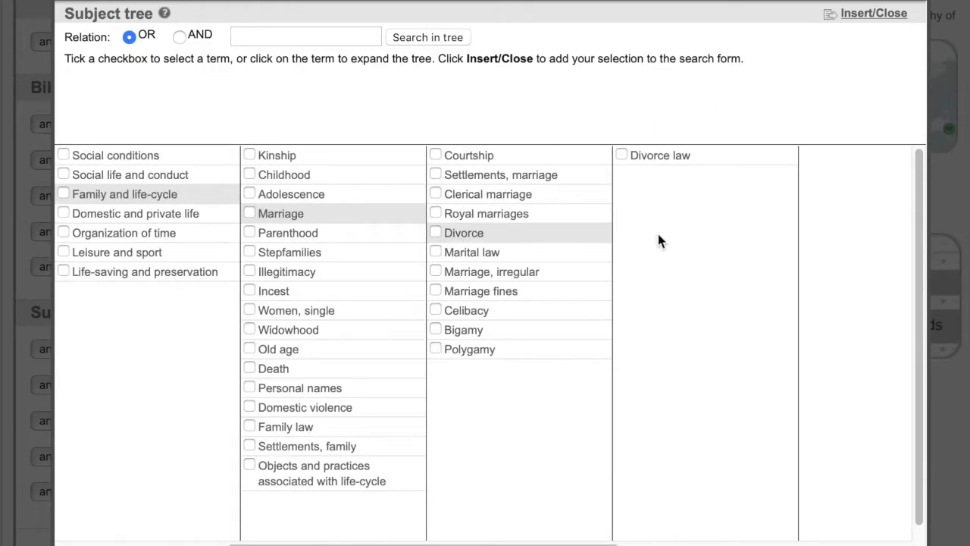
{"action": "left_click_drag", "start_coordinate": [525, 541], "coordinate": [439, 541]}
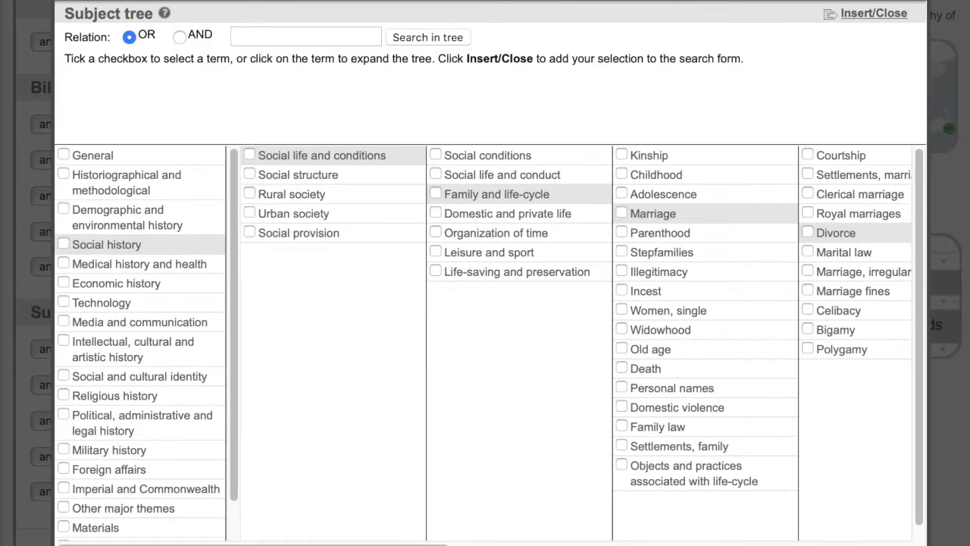
Step: Expand Media and communication > Printed media > Printed media, production of > Printing to reveal Typography
{"action": "left_click", "coordinate": [132, 325]}
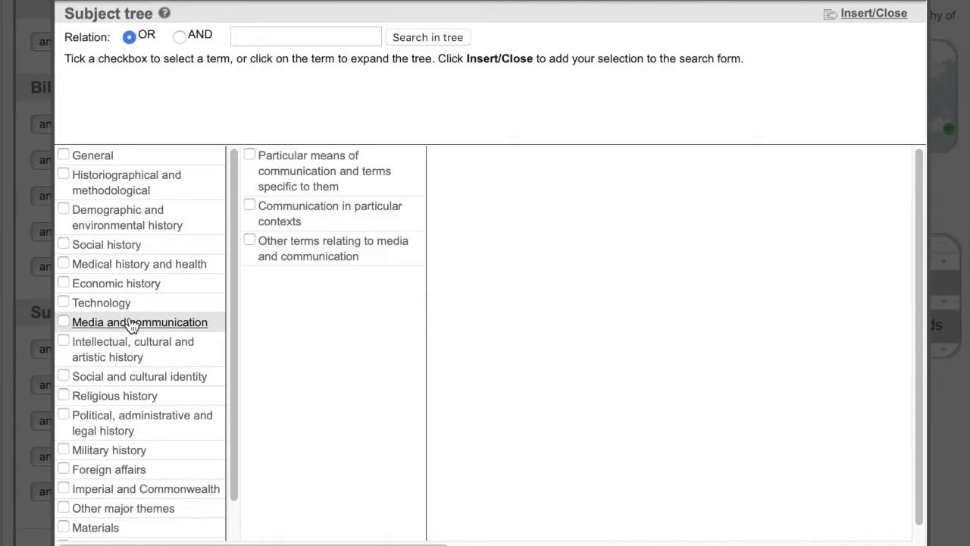
{"action": "left_click", "coordinate": [313, 182]}
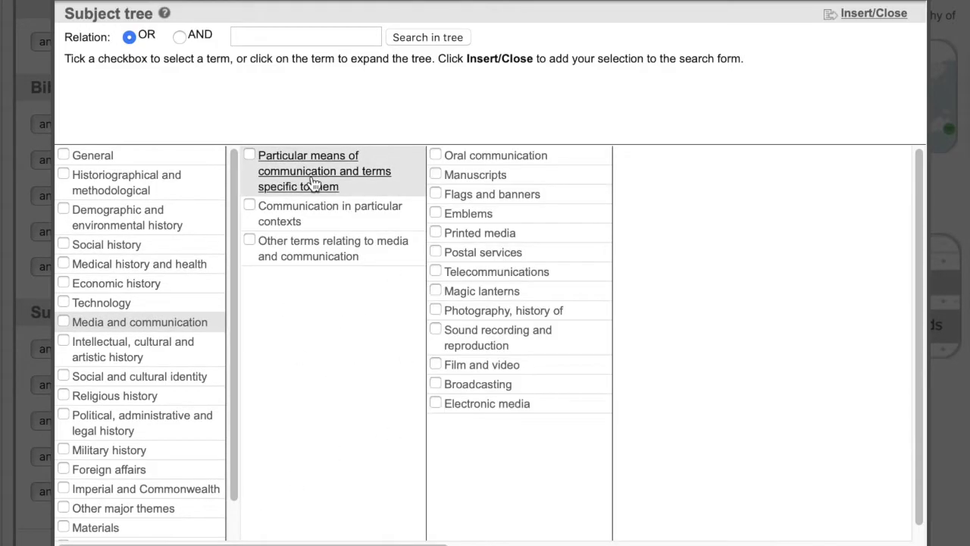
{"action": "left_click", "coordinate": [503, 236]}
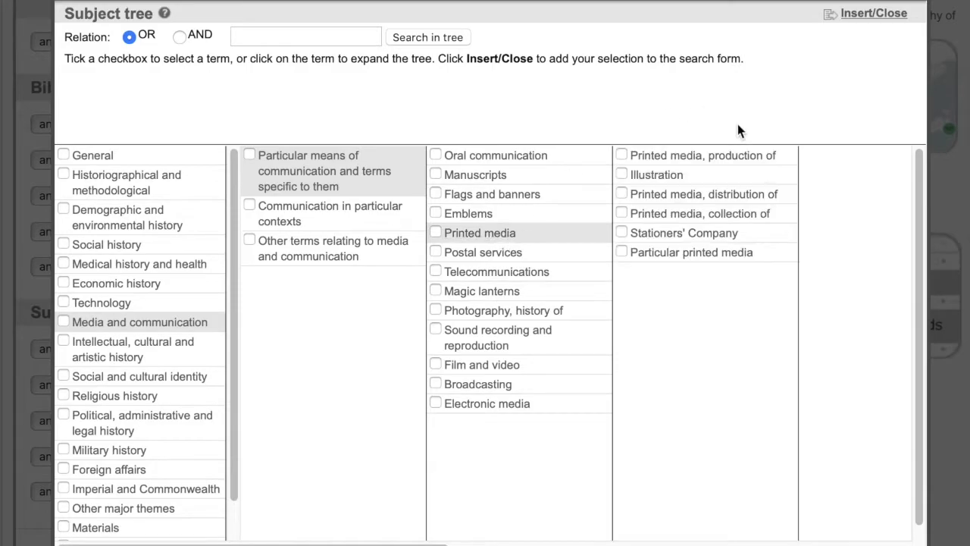
{"action": "left_click", "coordinate": [719, 155]}
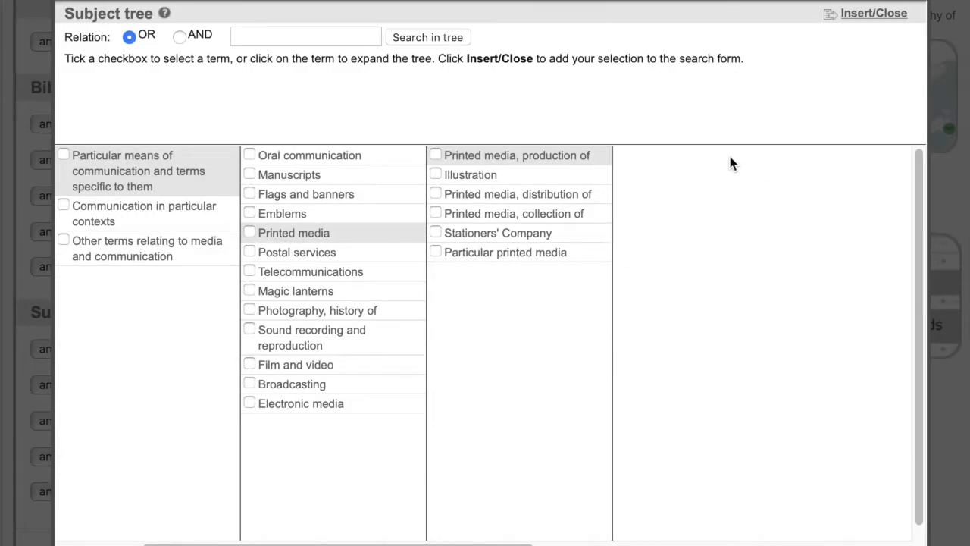
{"action": "left_click", "coordinate": [656, 157]}
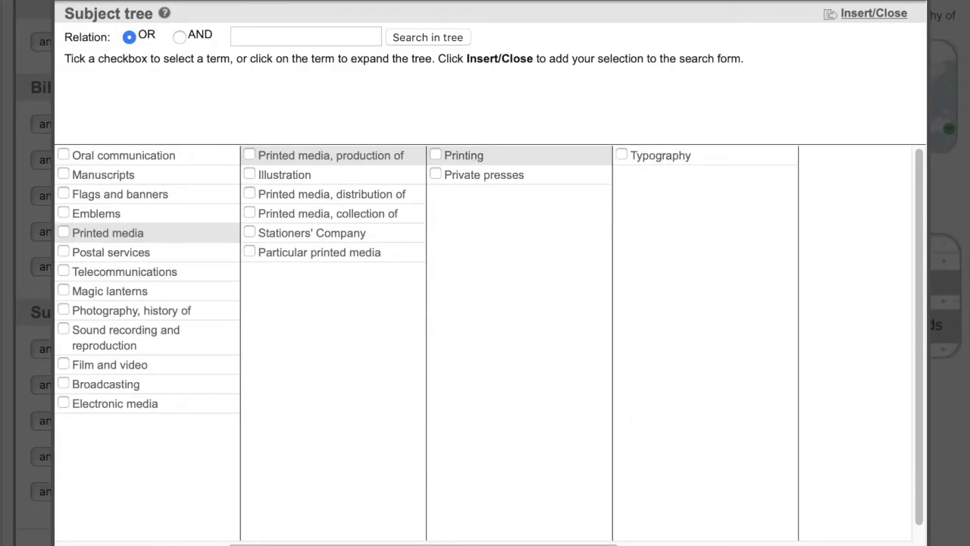
{"action": "scroll", "coordinate": [483, 344], "scroll_direction": "left", "scroll_amount": 5}
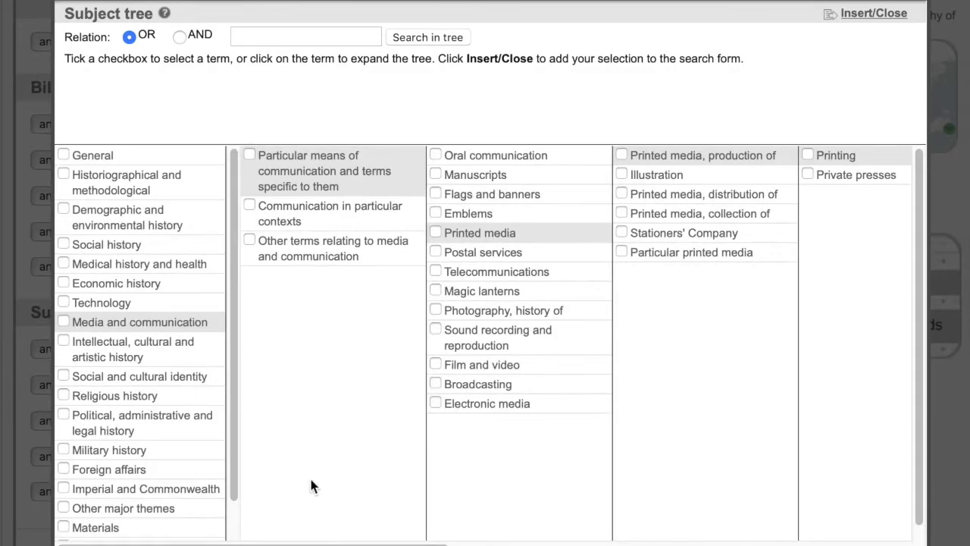
Step: Expand Other major themes > Emotions and mental states and check Anxiety for subterms
{"action": "left_click", "coordinate": [162, 509]}
{"action": "left_click", "coordinate": [382, 195]}
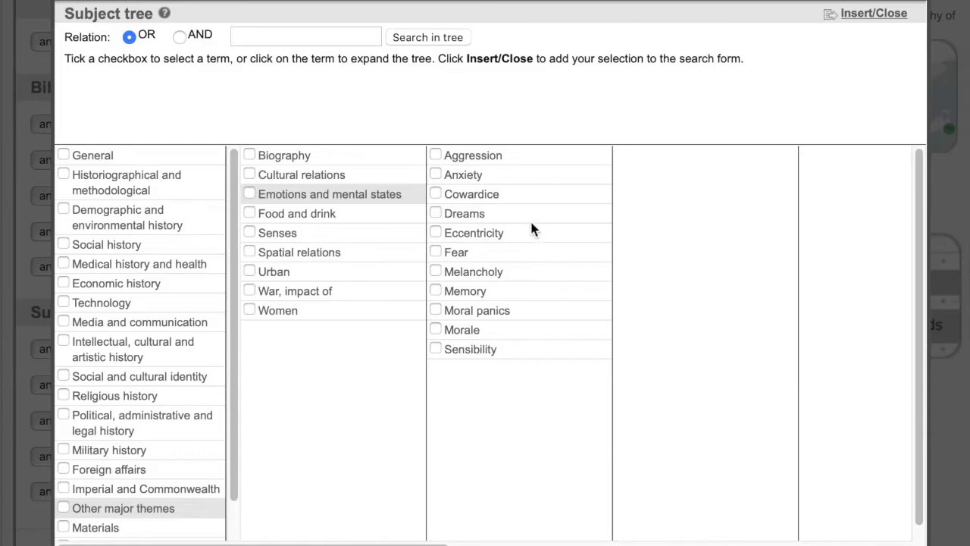
{"action": "left_click", "coordinate": [455, 175]}
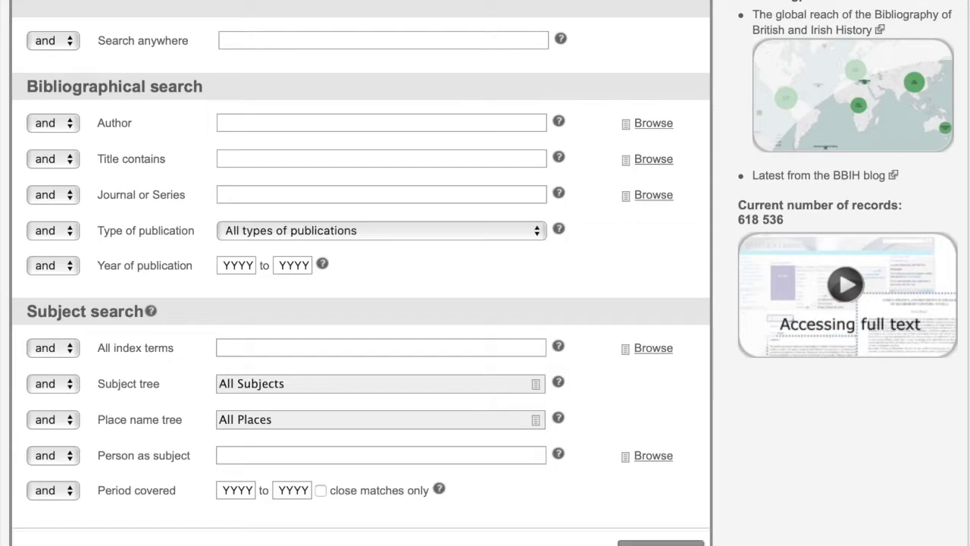
Step: Choose Imperial and Commonwealth > Imperial and colonial policy > Decolonization and independence as the subject
{"action": "left_click", "coordinate": [281, 388]}
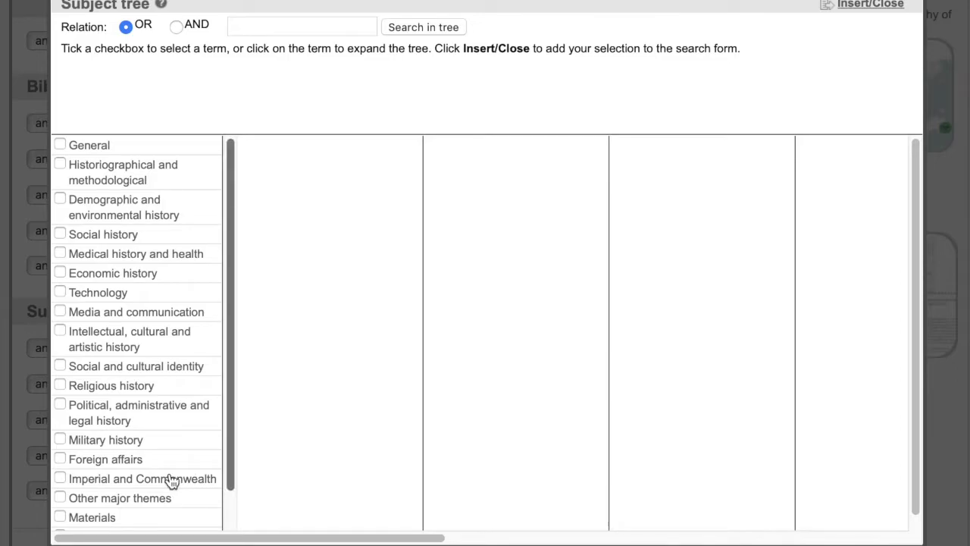
{"action": "left_click", "coordinate": [145, 482]}
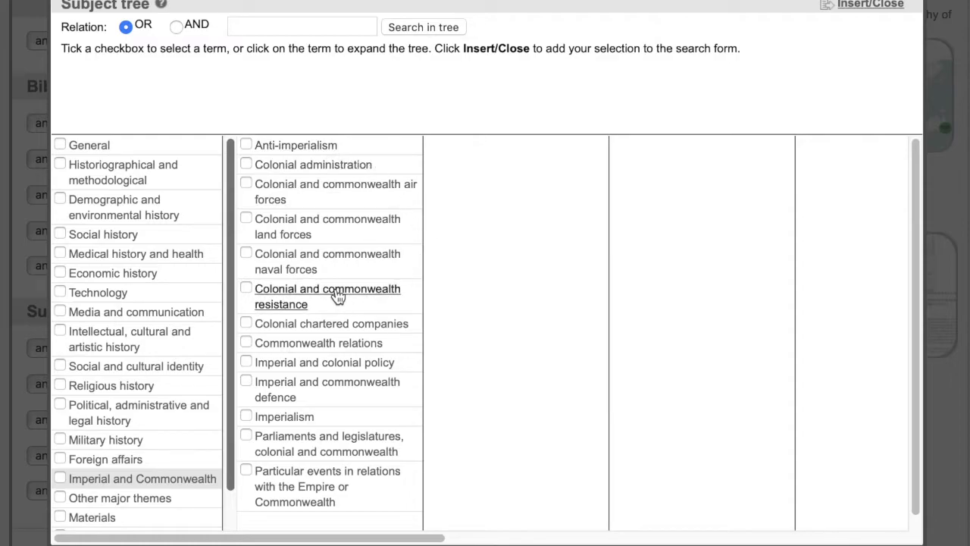
{"action": "left_click", "coordinate": [342, 364]}
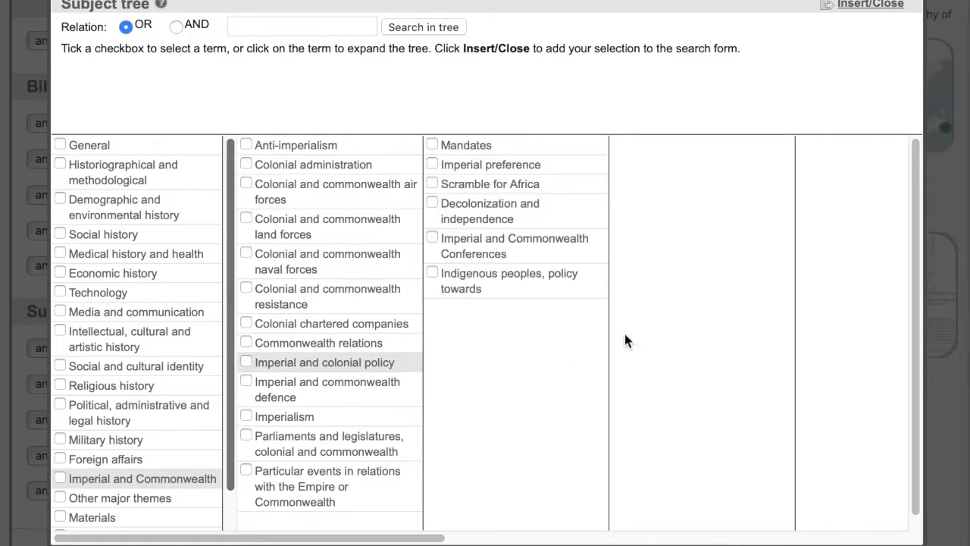
{"action": "left_click", "coordinate": [476, 212]}
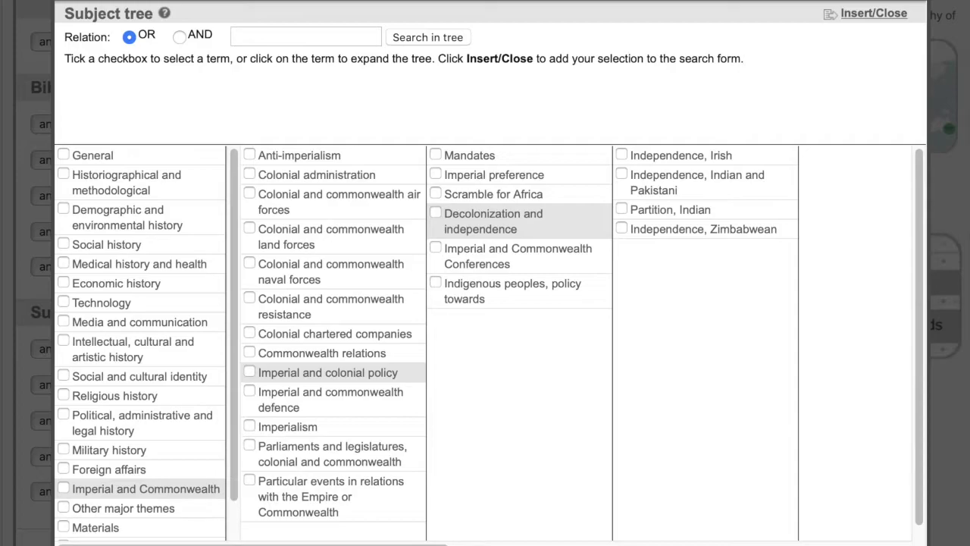
{"action": "left_click", "coordinate": [435, 213]}
{"action": "left_click", "coordinate": [709, 526]}
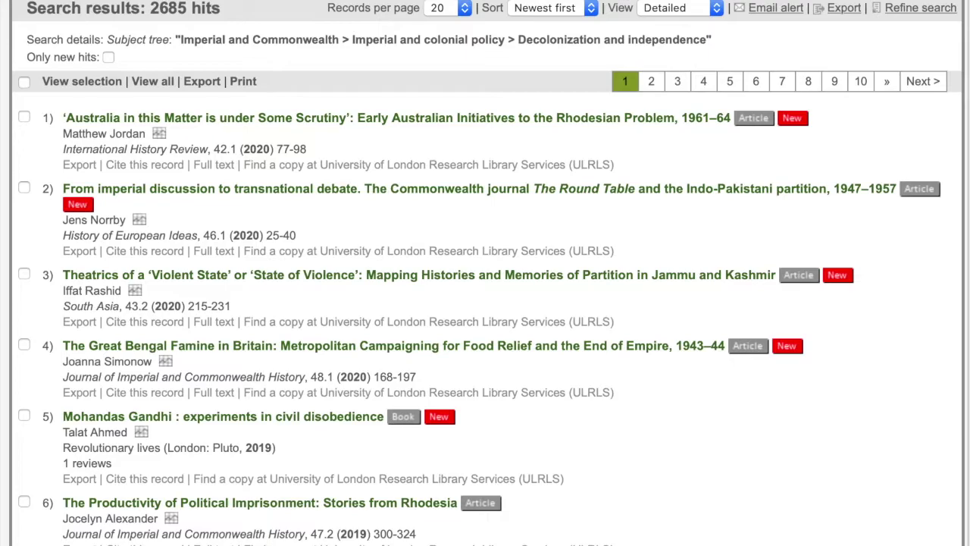
{"action": "scroll", "coordinate": [485, 273], "scroll_direction": "down", "scroll_amount": 5}
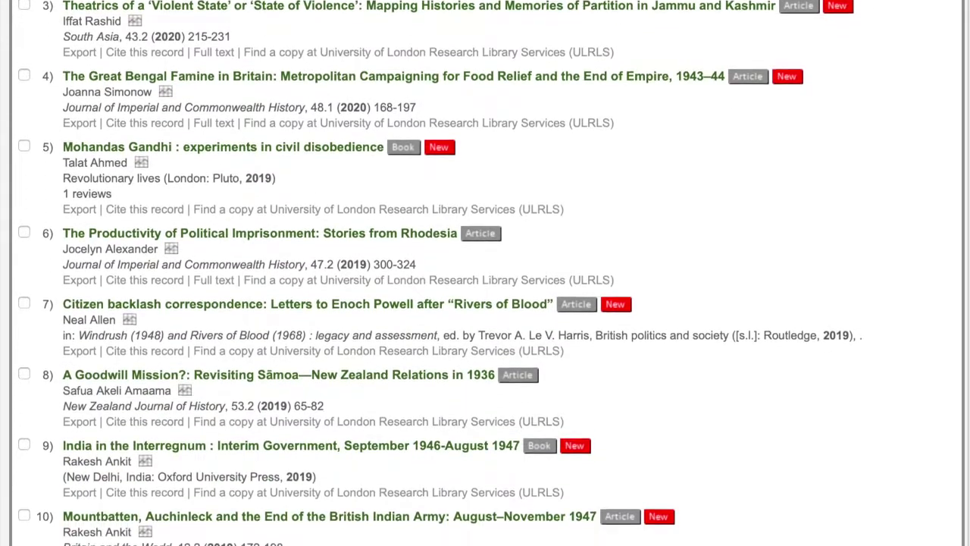
{"action": "scroll", "coordinate": [485, 272], "scroll_direction": "down", "scroll_amount": 4}
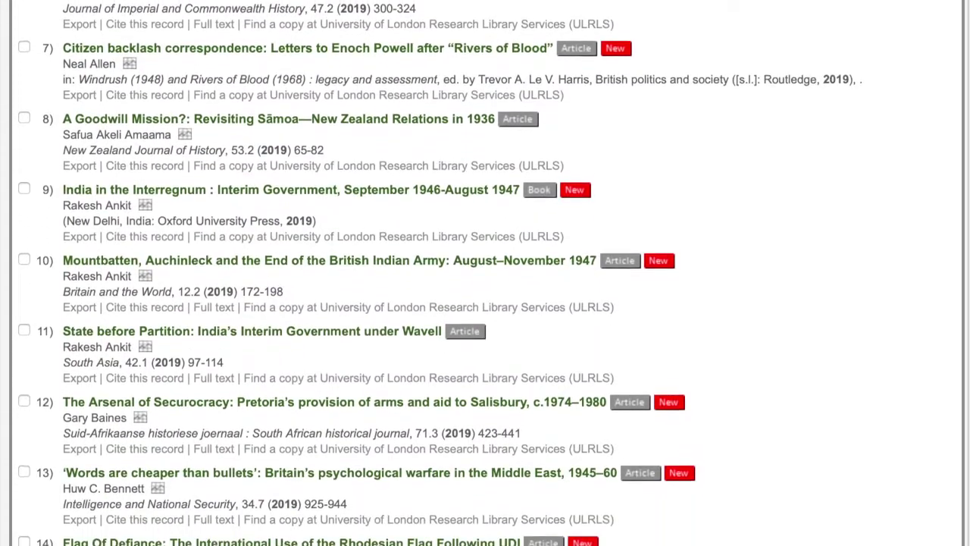
{"action": "scroll", "coordinate": [485, 273], "scroll_direction": "down", "scroll_amount": 5}
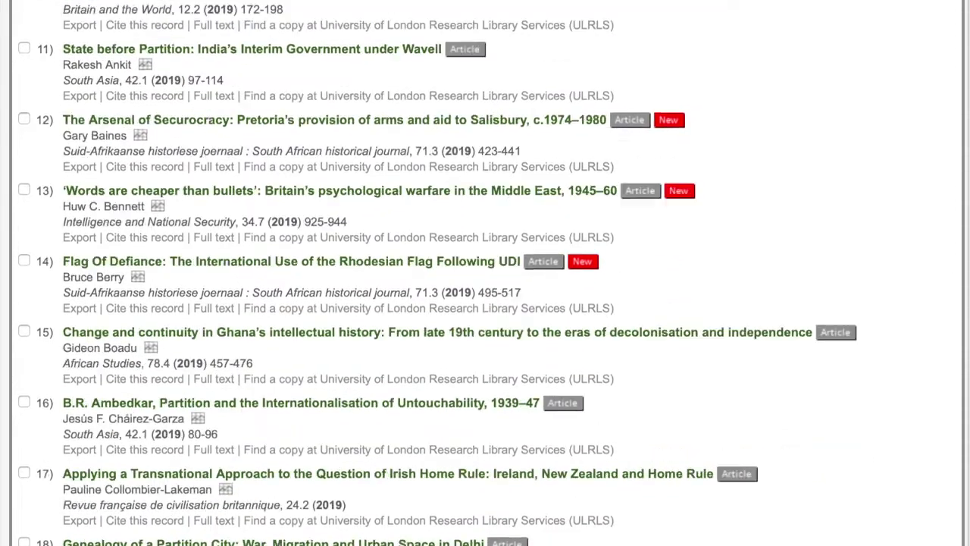
{"action": "scroll", "coordinate": [485, 273], "scroll_direction": "down", "scroll_amount": 2}
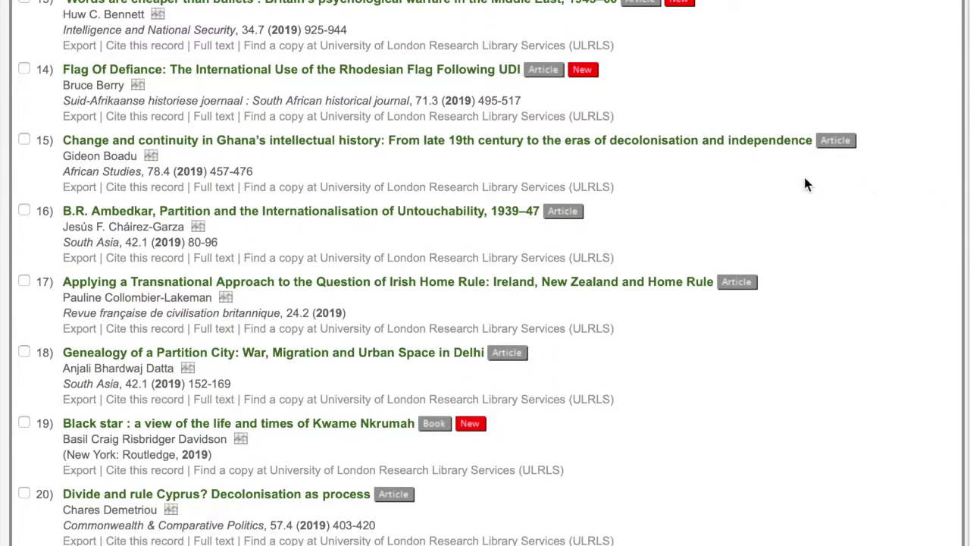
Step: Open record 15, 'Change and continuity in Ghana's intellectual history', and follow its DOI full-text link
{"action": "left_click", "coordinate": [507, 144]}
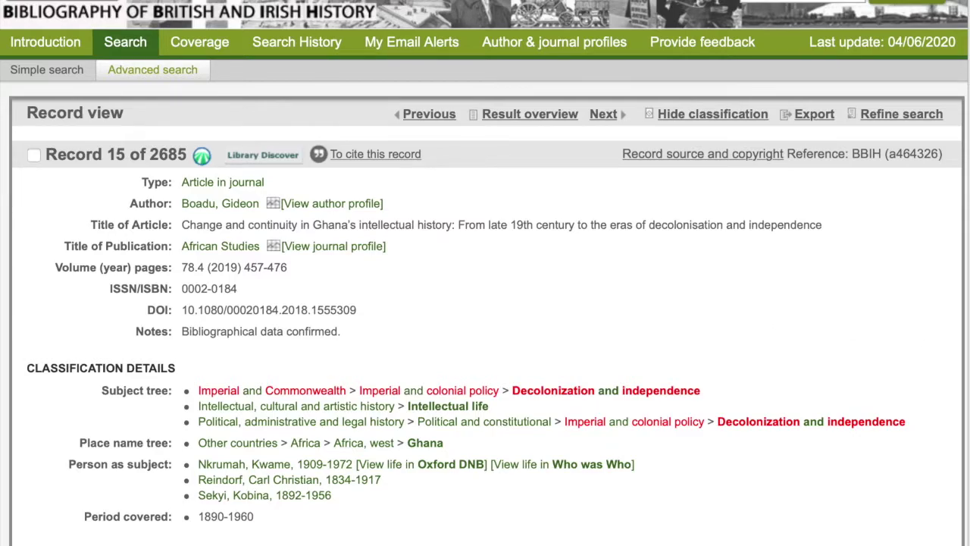
{"action": "scroll", "coordinate": [932, 419], "scroll_direction": "down", "scroll_amount": 3}
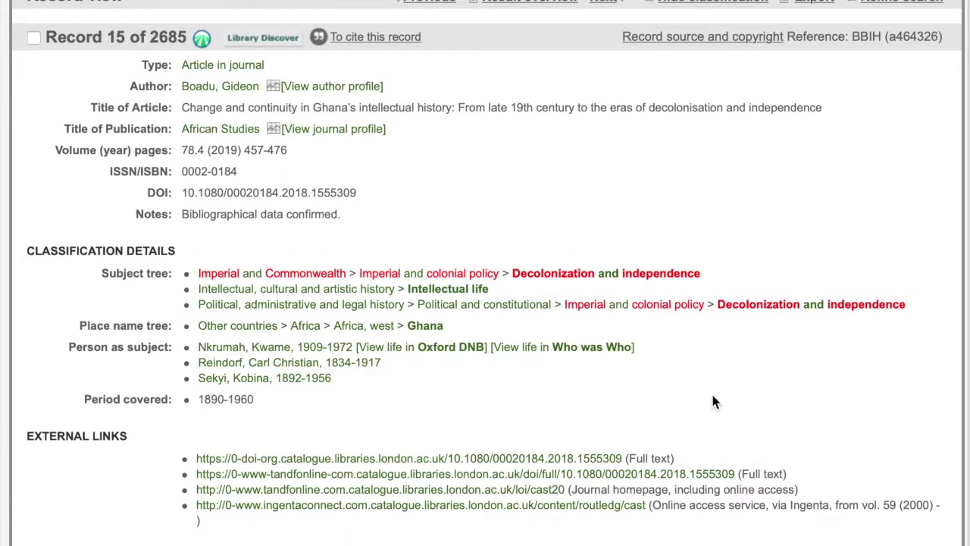
{"action": "left_click", "coordinate": [345, 473]}
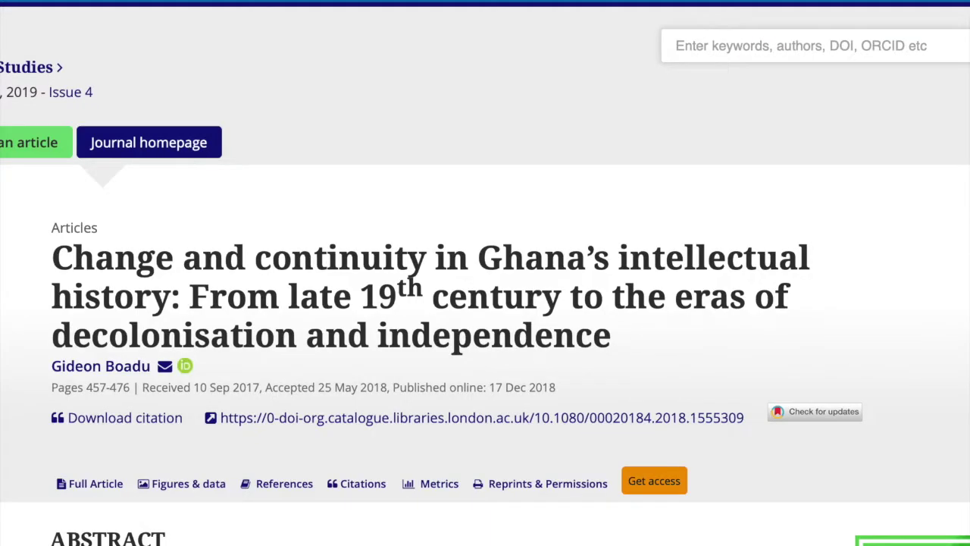
Step: Scroll through the article's abstract and keywords on Taylor & Francis Online
{"action": "scroll", "coordinate": [485, 334], "scroll_direction": "down", "scroll_amount": 1}
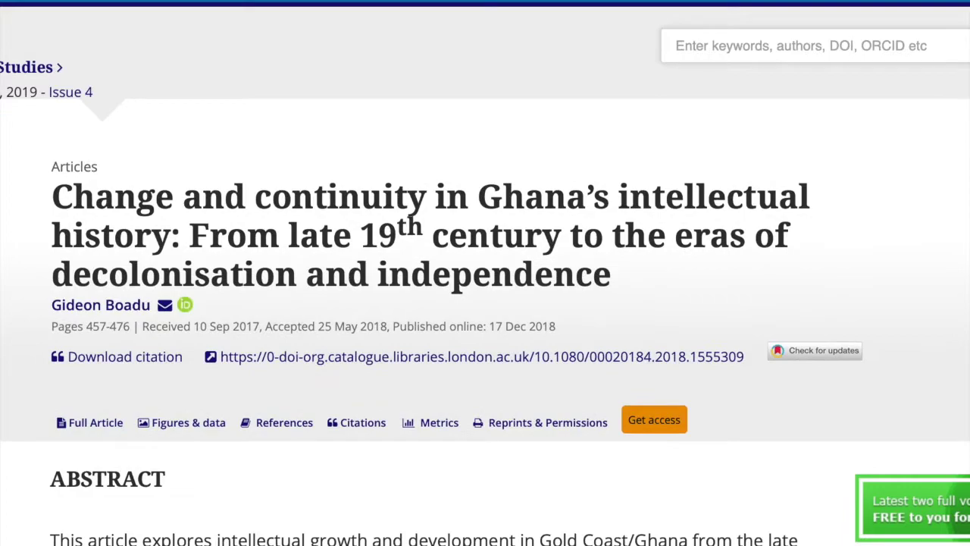
{"action": "scroll", "coordinate": [485, 273], "scroll_direction": "down", "scroll_amount": 5}
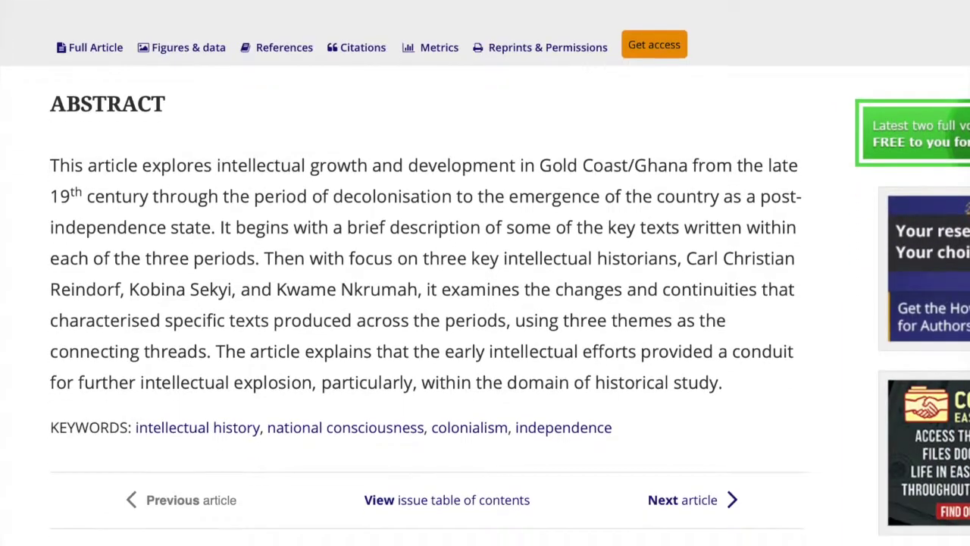
{"action": "scroll", "coordinate": [485, 273], "scroll_direction": "up", "scroll_amount": 3}
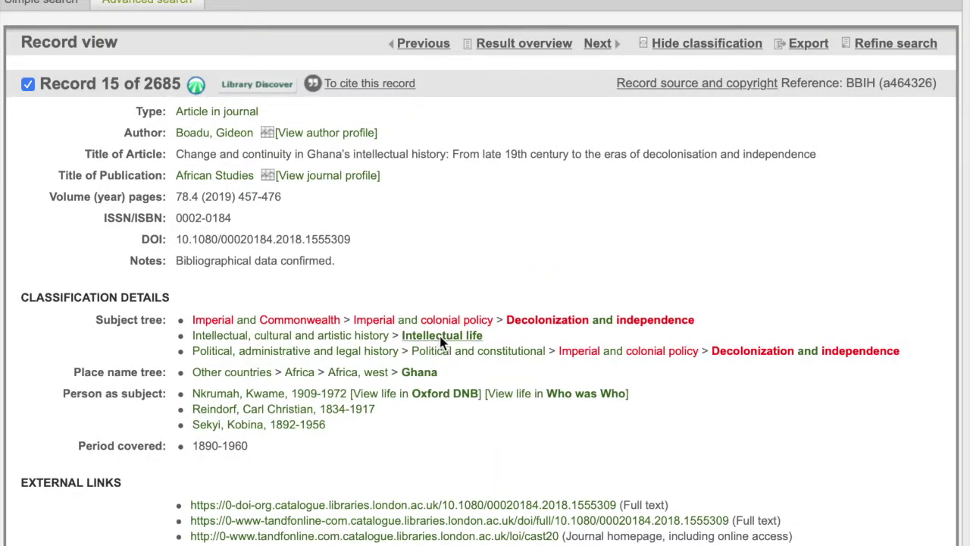
Step: Browse the record's Intellectual life, Intellectual history and Ghana links, returning to the record between them
{"action": "left_click", "coordinate": [441, 338]}
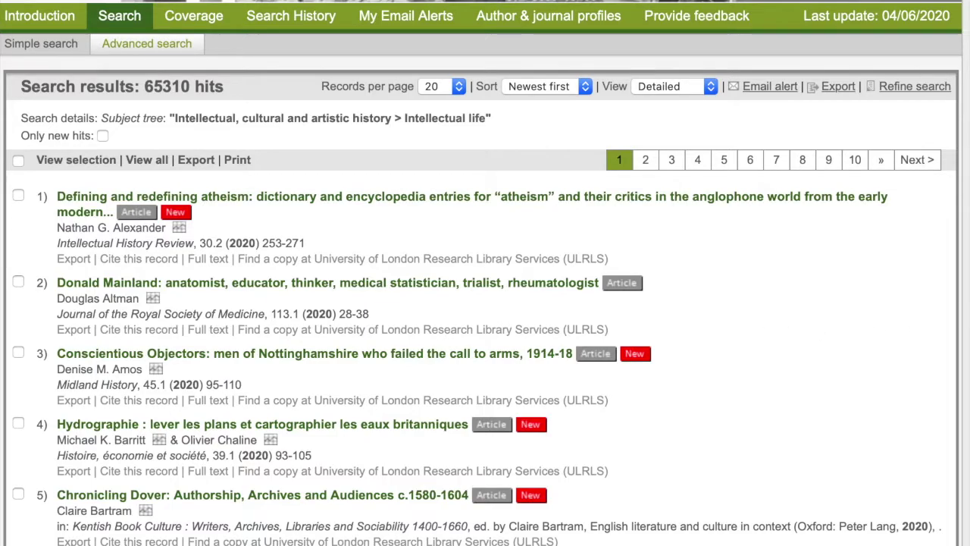
{"action": "key", "text": "alt+Left"}
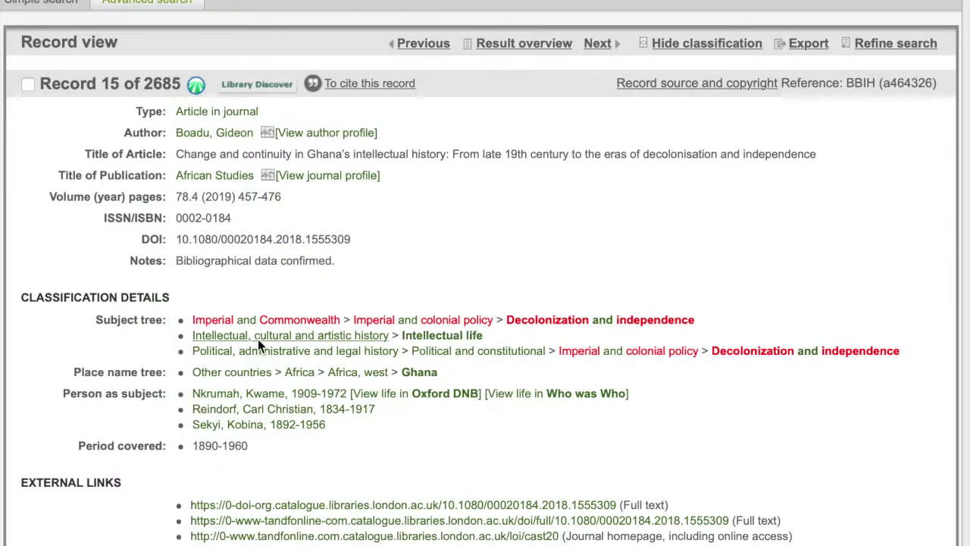
{"action": "left_click", "coordinate": [258, 338]}
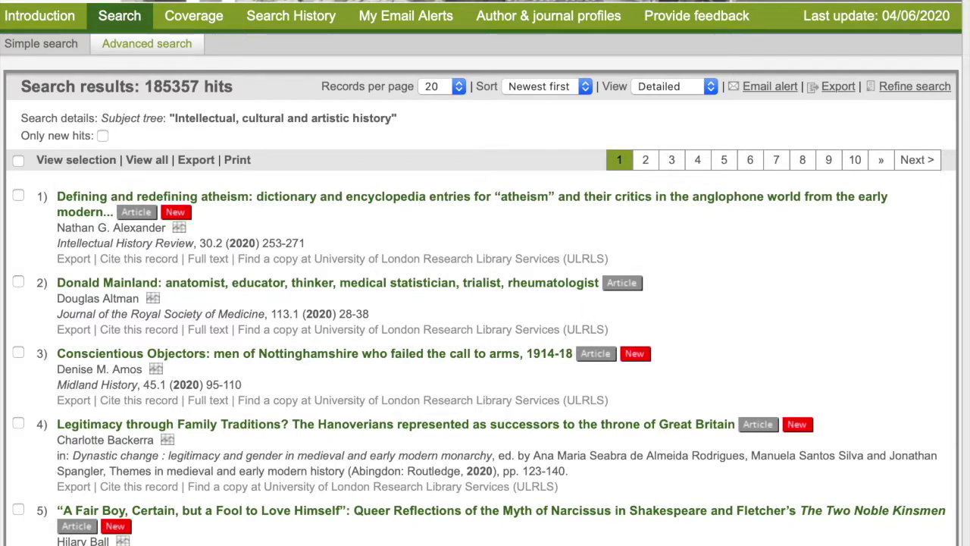
{"action": "key", "text": "alt+Left"}
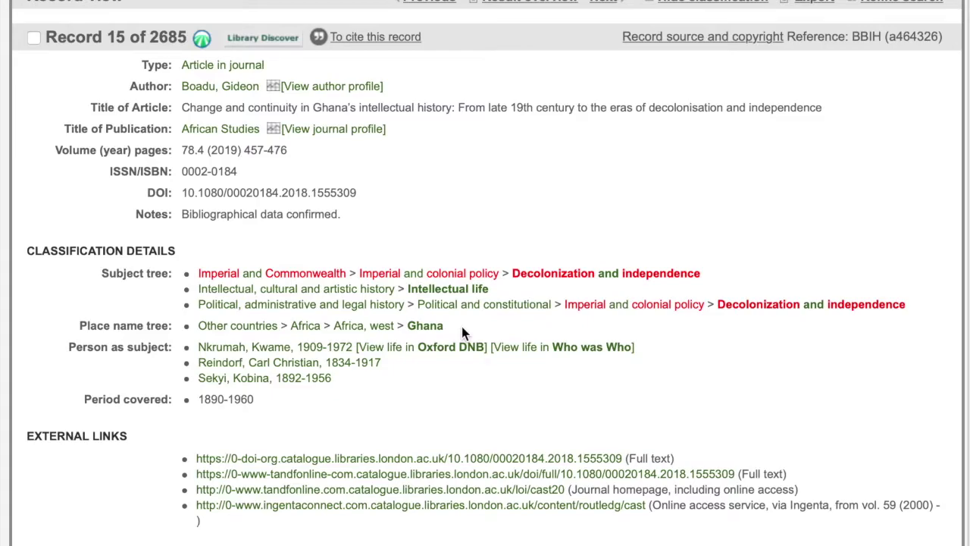
{"action": "left_click", "coordinate": [423, 327]}
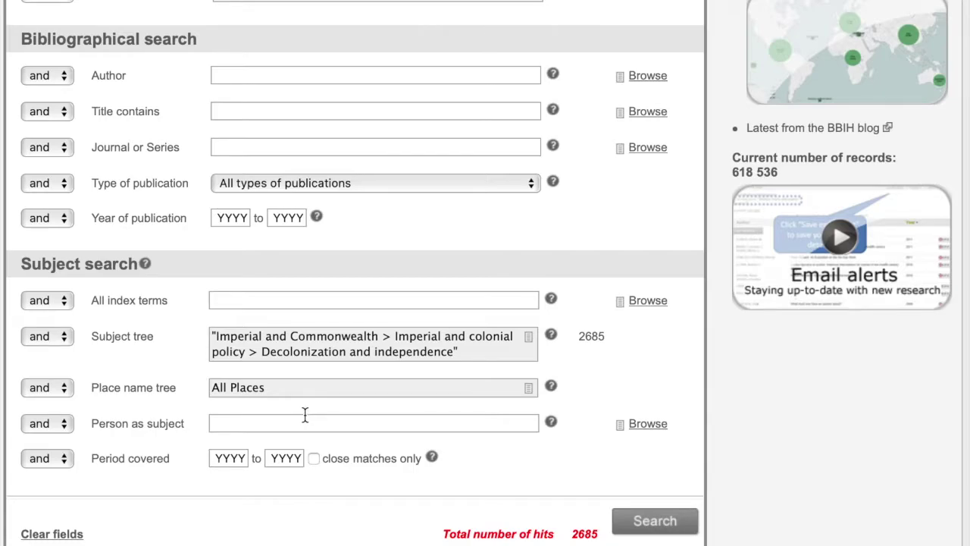
Step: Add Benin, Côte d'Ivoire, Ghana, Nigeria and Togoland from Other countries > Africa > Africa, west as places
{"action": "left_click", "coordinate": [261, 390]}
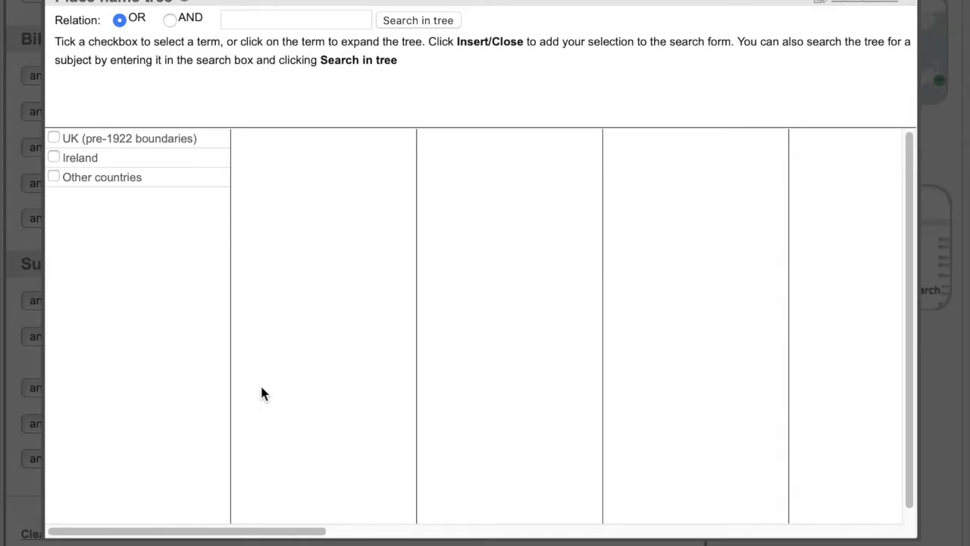
{"action": "left_click", "coordinate": [108, 182]}
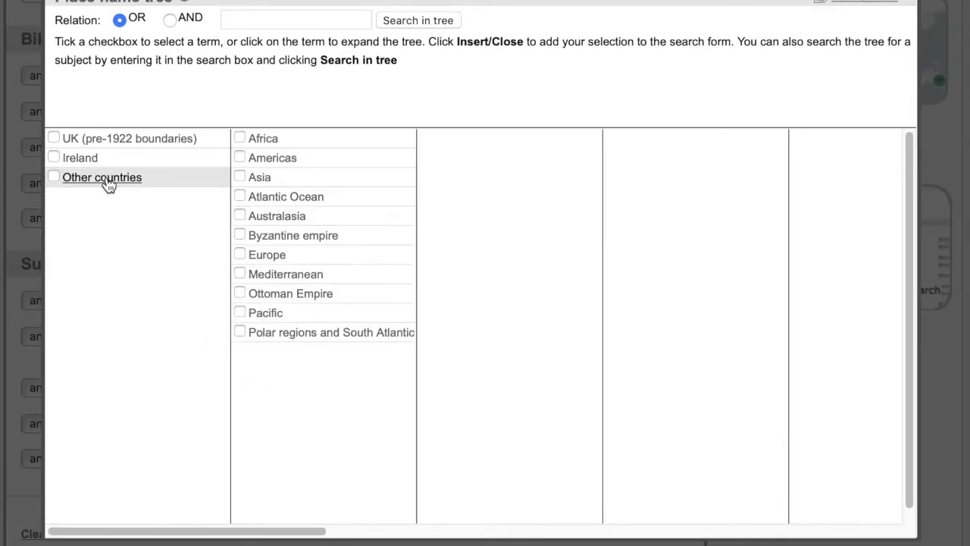
{"action": "left_click", "coordinate": [262, 143]}
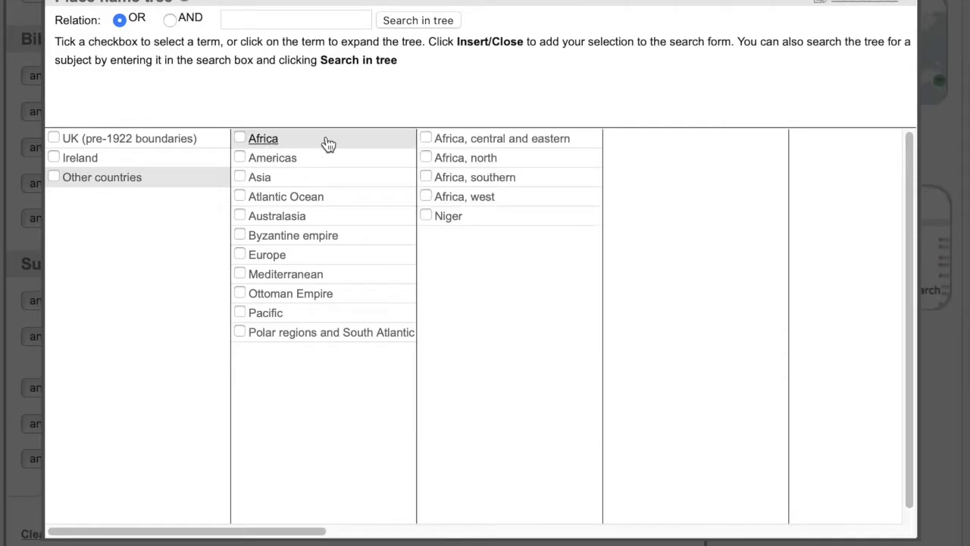
{"action": "left_click", "coordinate": [472, 202]}
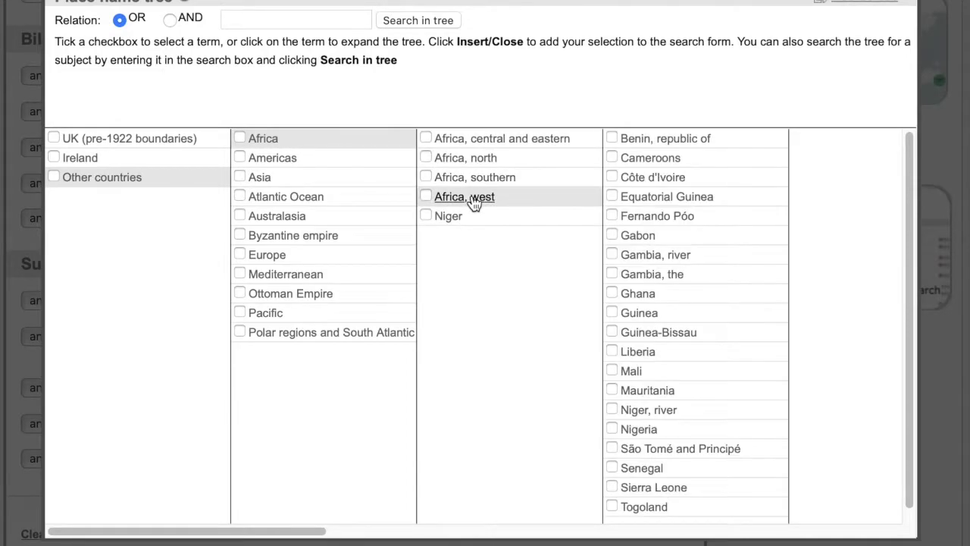
{"action": "left_click", "coordinate": [612, 138]}
{"action": "left_click", "coordinate": [612, 177]}
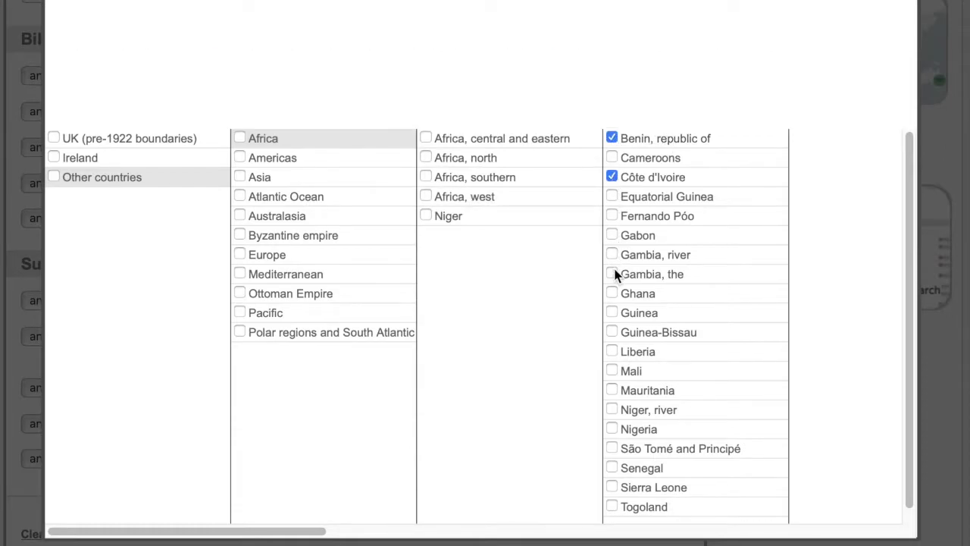
{"action": "left_click", "coordinate": [612, 293]}
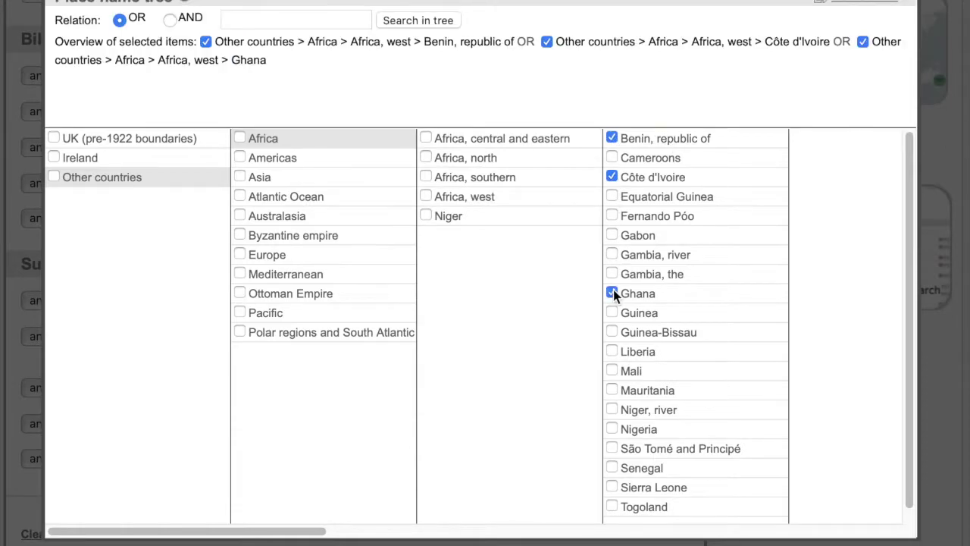
{"action": "left_click", "coordinate": [612, 429]}
{"action": "left_click", "coordinate": [613, 506]}
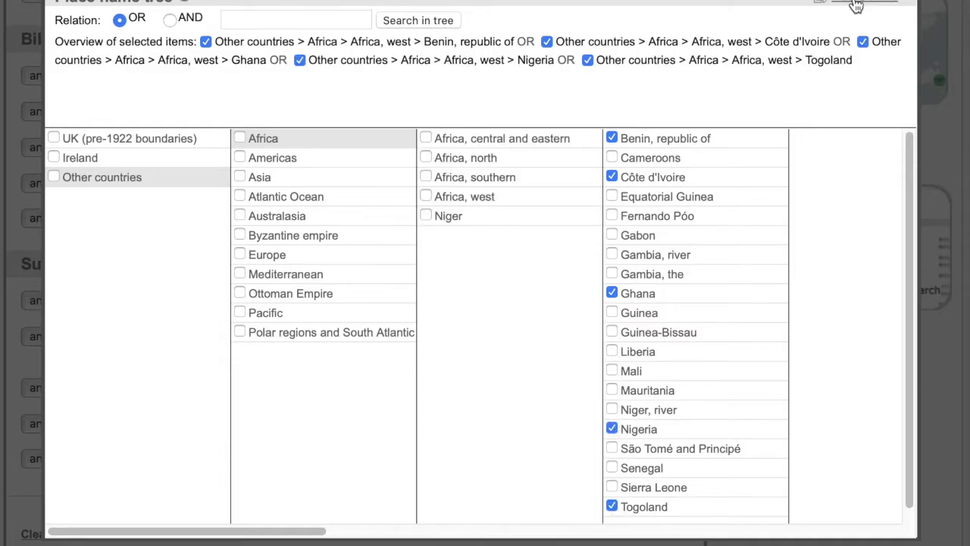
{"action": "left_click", "coordinate": [856, 6]}
{"action": "scroll", "coordinate": [856, 10], "scroll_direction": "down", "scroll_amount": 2}
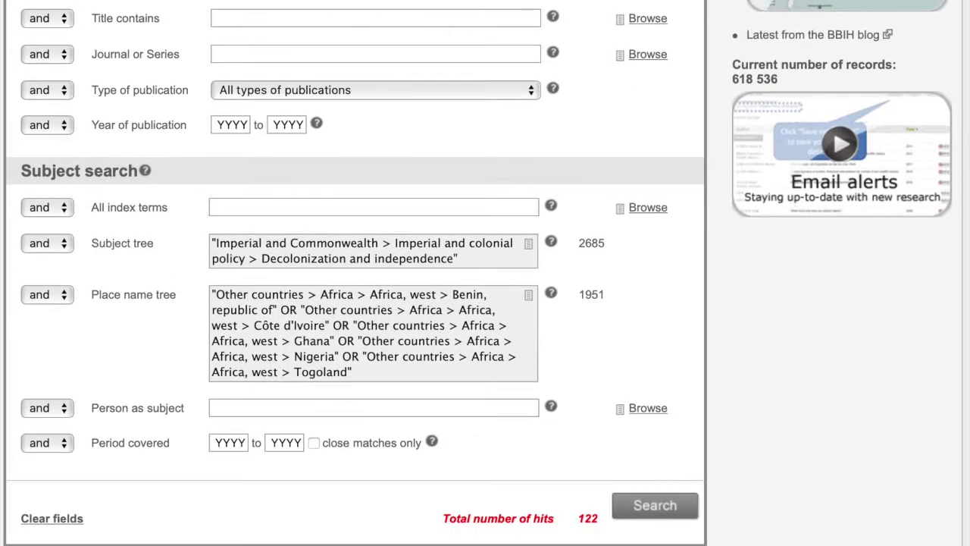
Step: Run the search and scroll through the 122 West African decolonization results
{"action": "left_click", "coordinate": [651, 509]}
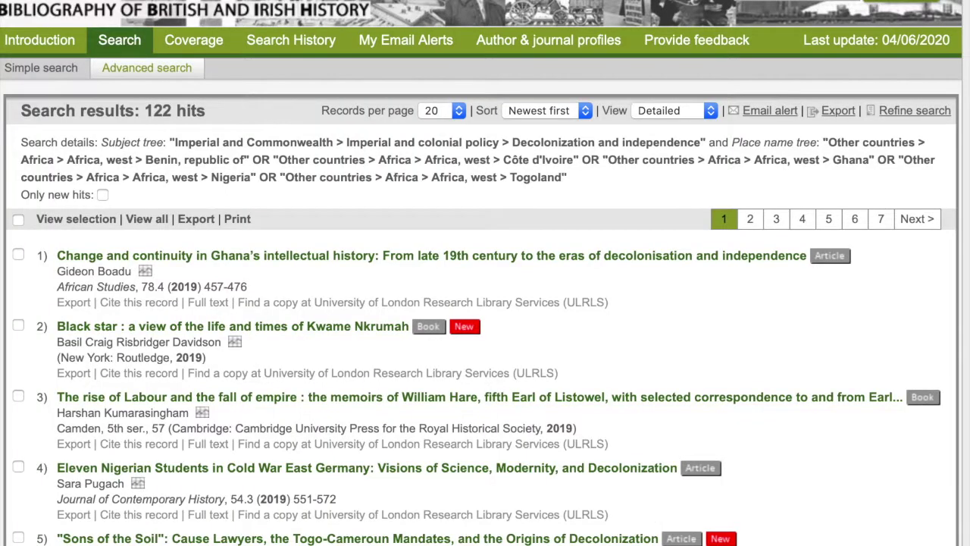
{"action": "scroll", "coordinate": [485, 303], "scroll_direction": "down", "scroll_amount": 5}
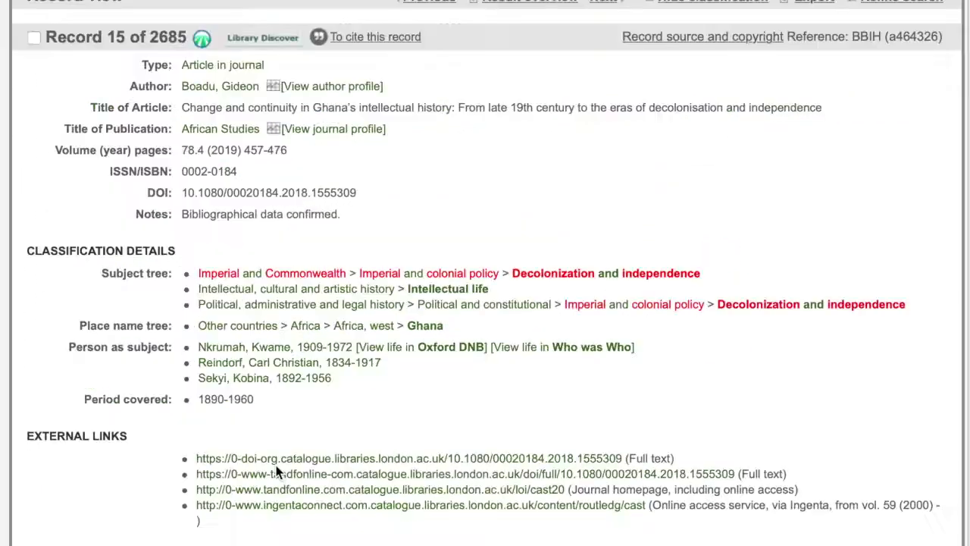
Step: Follow the 'Nkrumah, Kwame, 1909-1972' person link and bring its 22 hits into the refine form
{"action": "left_click", "coordinate": [267, 348]}
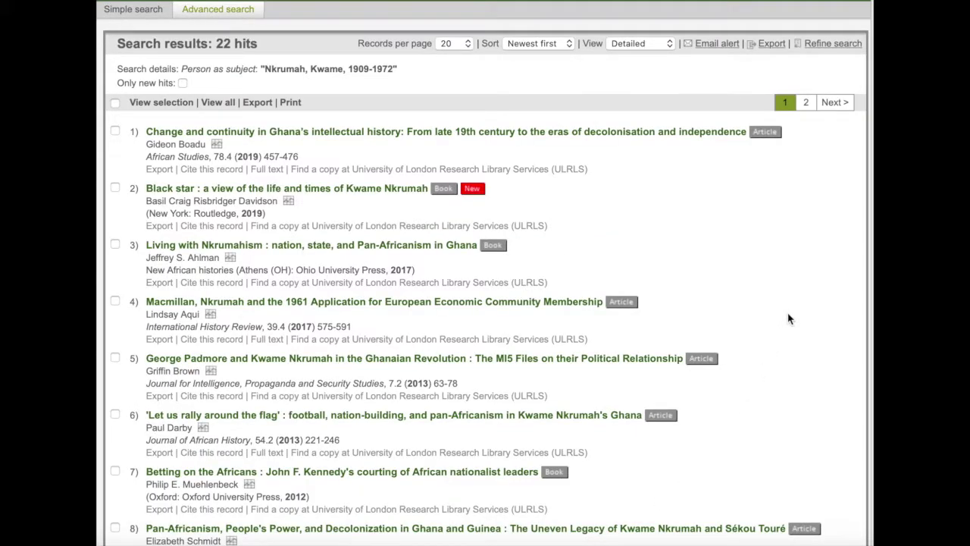
{"action": "left_click", "coordinate": [828, 45]}
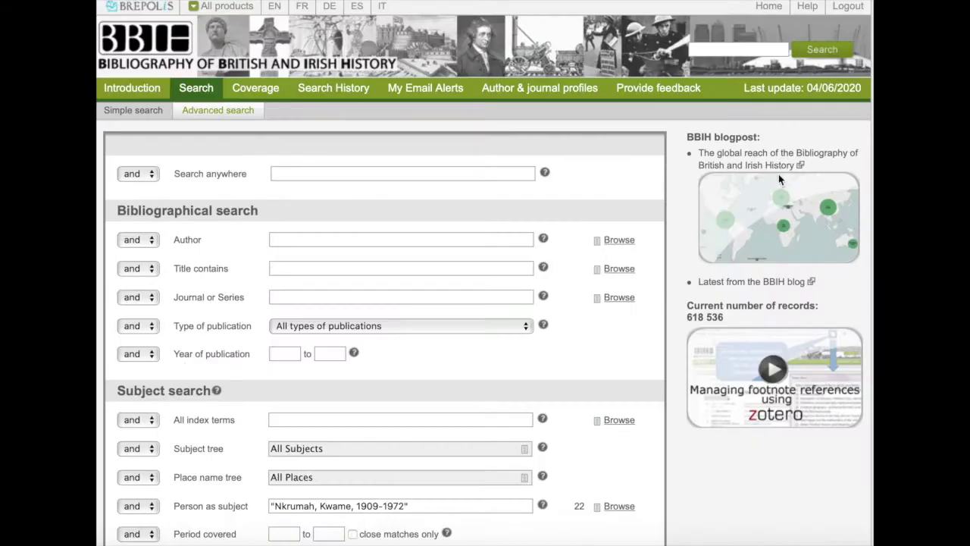
Step: Restrict the Nkrumah search to Books (11 hits) and open the h-net.org review of Living with Nkrumahism
{"action": "left_click", "coordinate": [526, 326]}
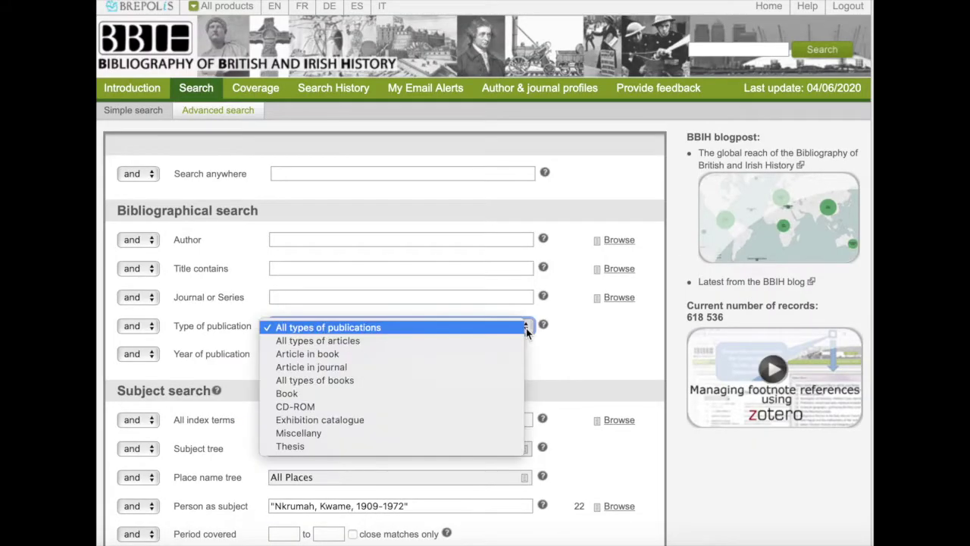
{"action": "left_click", "coordinate": [458, 392]}
{"action": "scroll", "coordinate": [485, 303], "scroll_direction": "down", "scroll_amount": 3}
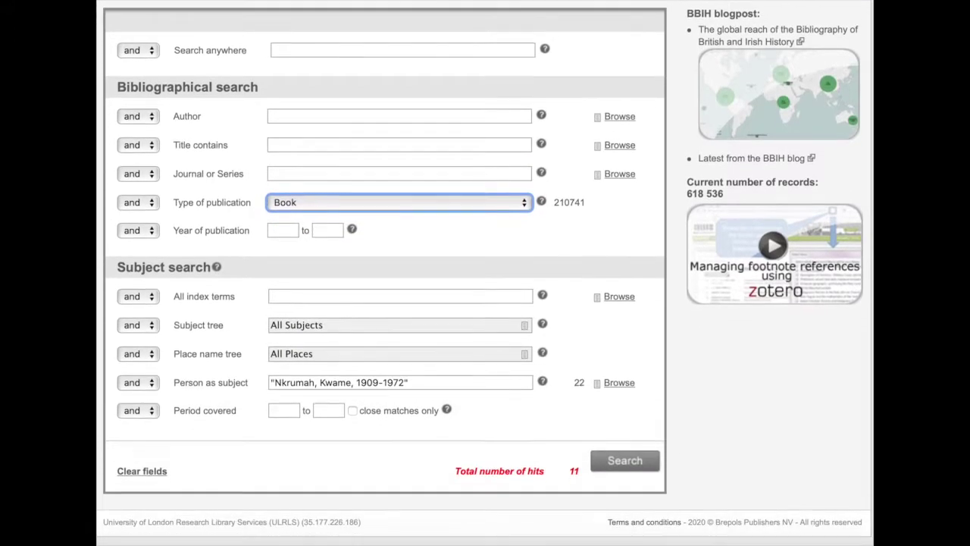
{"action": "left_click", "coordinate": [637, 460]}
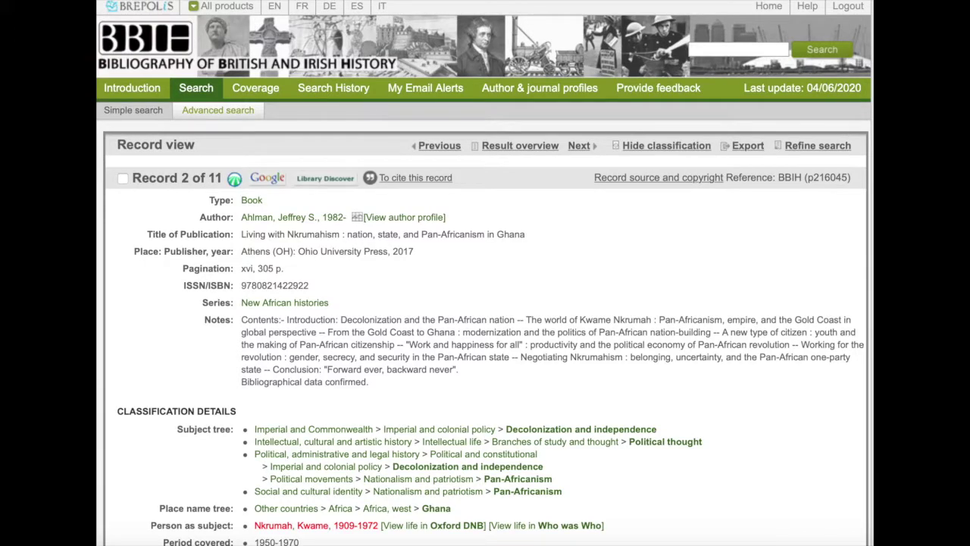
{"action": "scroll", "coordinate": [485, 273], "scroll_direction": "down", "scroll_amount": 3}
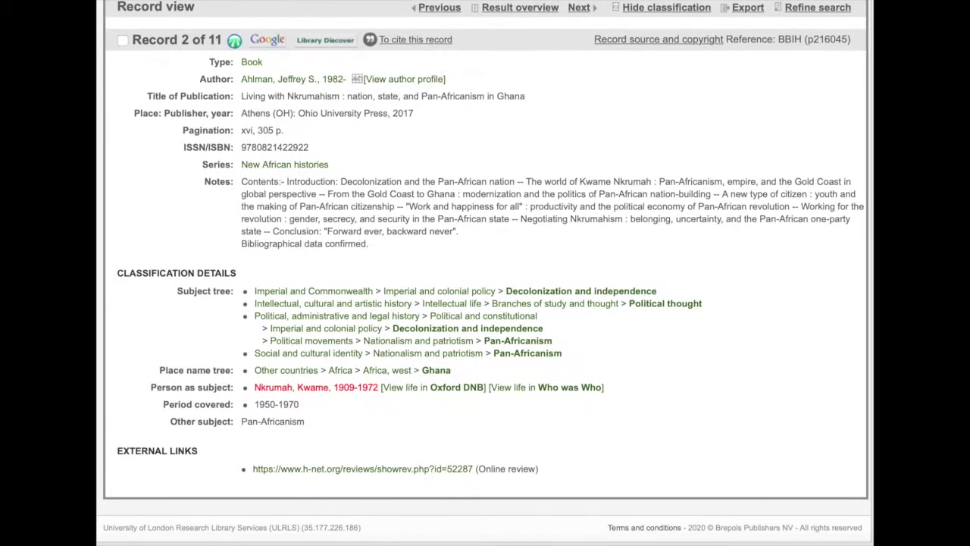
{"action": "left_click", "coordinate": [391, 468]}
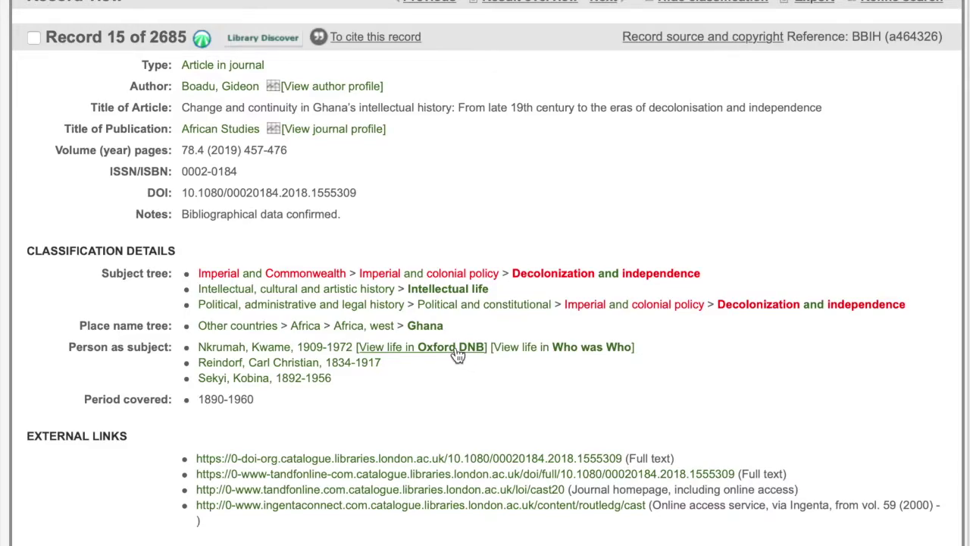
Step: Open Kwame Nkrumah's biography in the Oxford DNB
{"action": "left_click", "coordinate": [455, 348]}
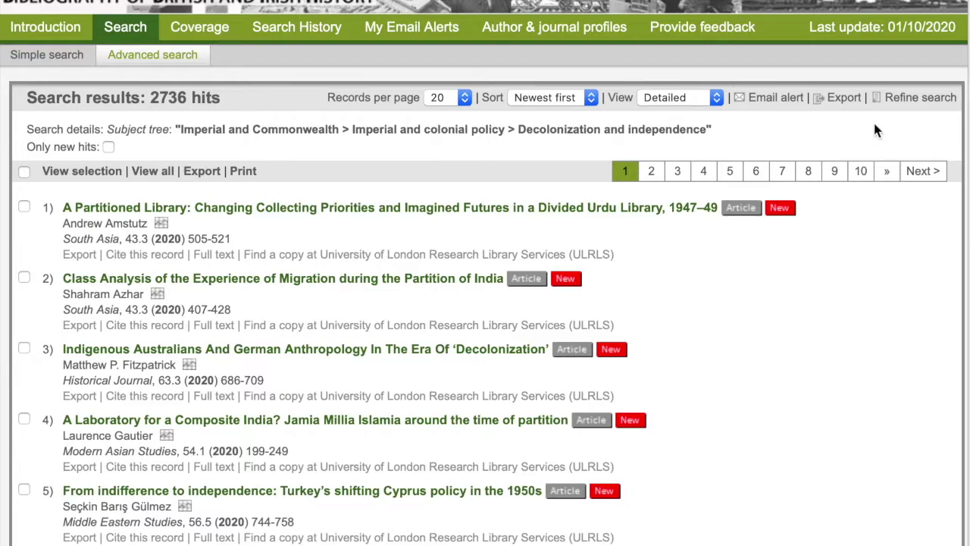
Step: Add Historiography to the Decolonization and independence subject search with AND and run it for 71 hits
{"action": "left_click", "coordinate": [773, 99]}
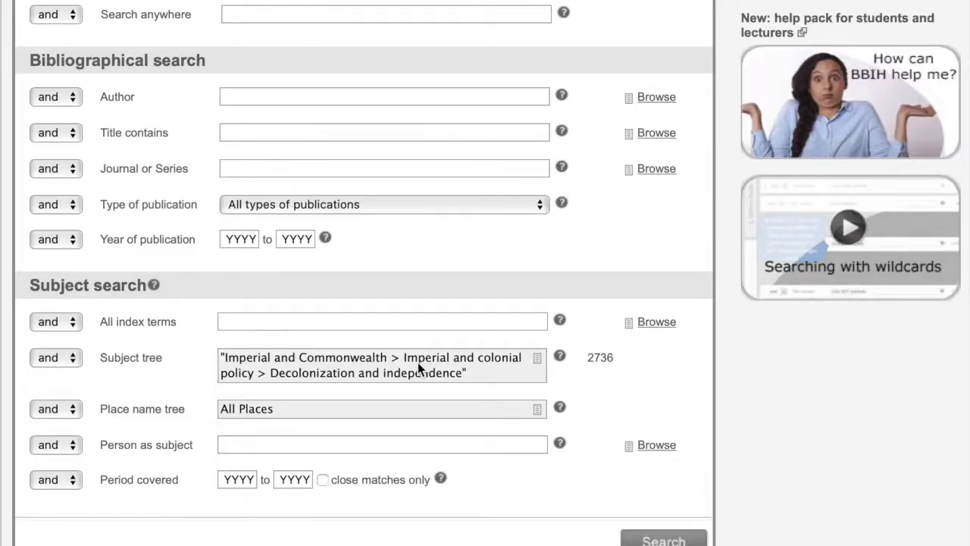
{"action": "left_click", "coordinate": [418, 365]}
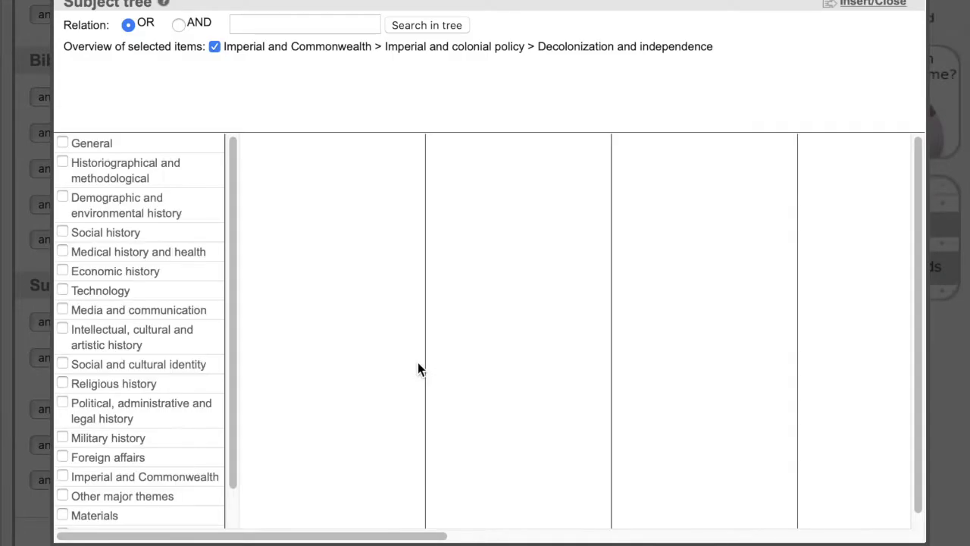
{"action": "left_click", "coordinate": [108, 169]}
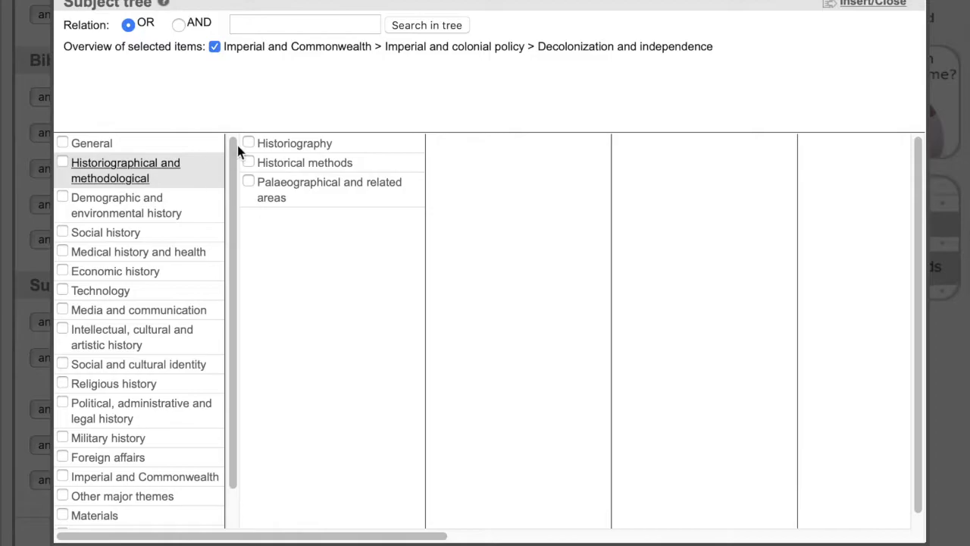
{"action": "left_click", "coordinate": [249, 142]}
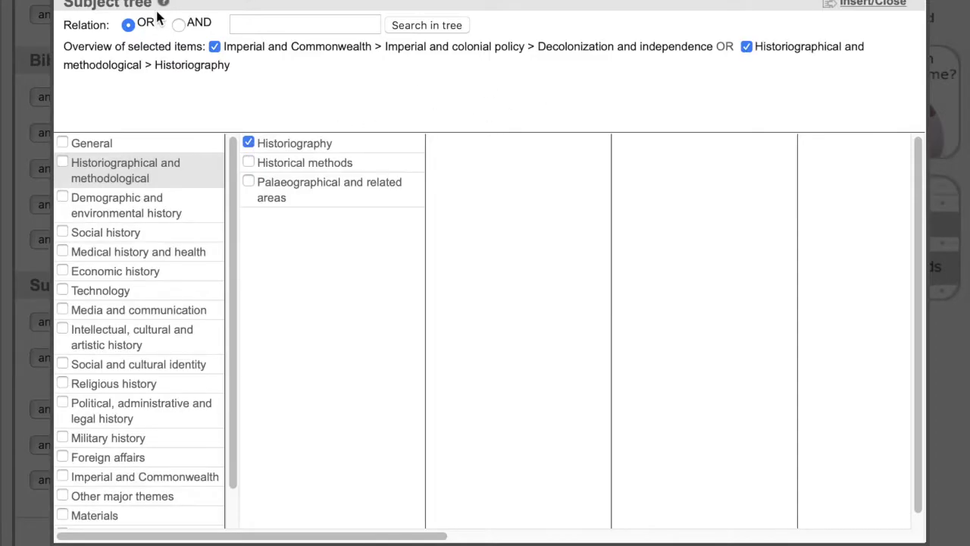
{"action": "left_click", "coordinate": [179, 25]}
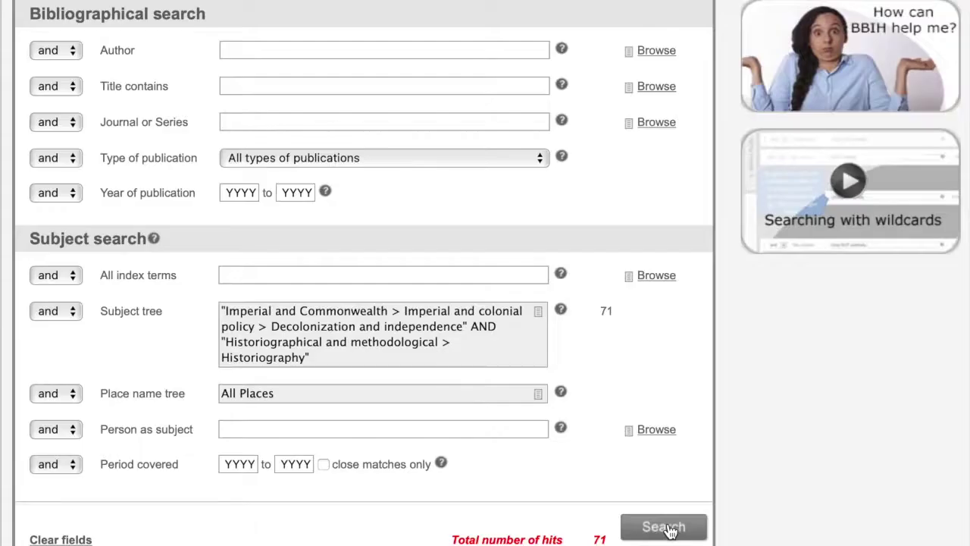
{"action": "left_click", "coordinate": [664, 527]}
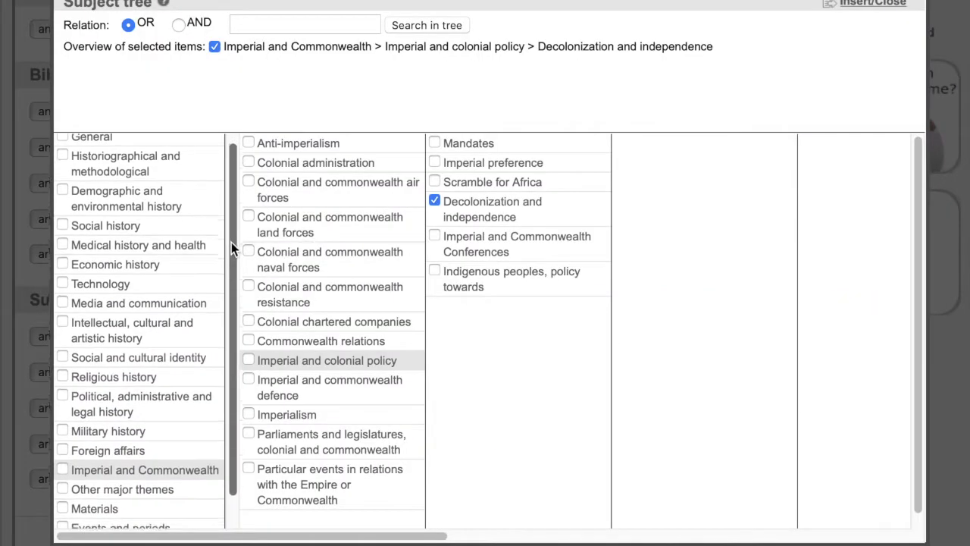
Step: Combine Decolonization and independence with Sources using AND, giving 157 hits
{"action": "scroll", "coordinate": [232, 242], "scroll_direction": "down", "scroll_amount": 2}
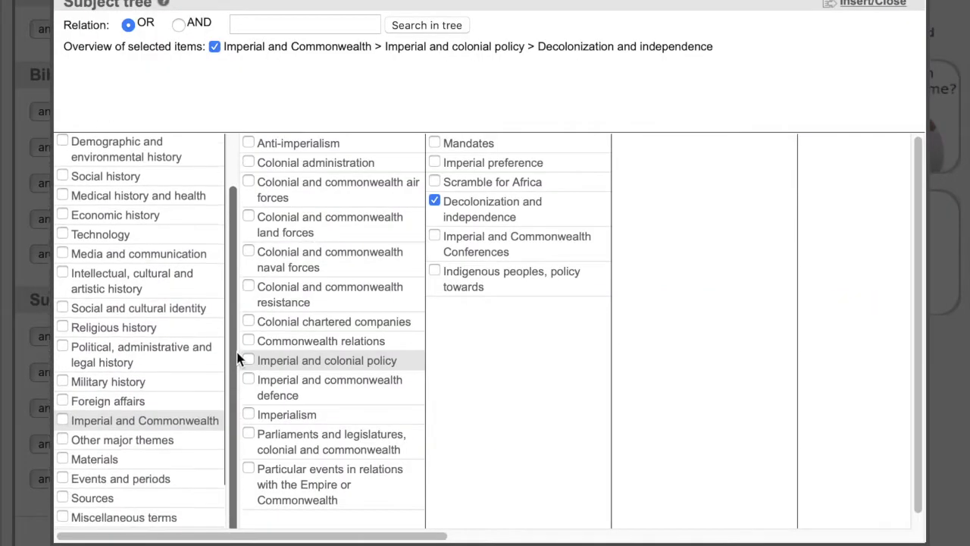
{"action": "left_click", "coordinate": [62, 500]}
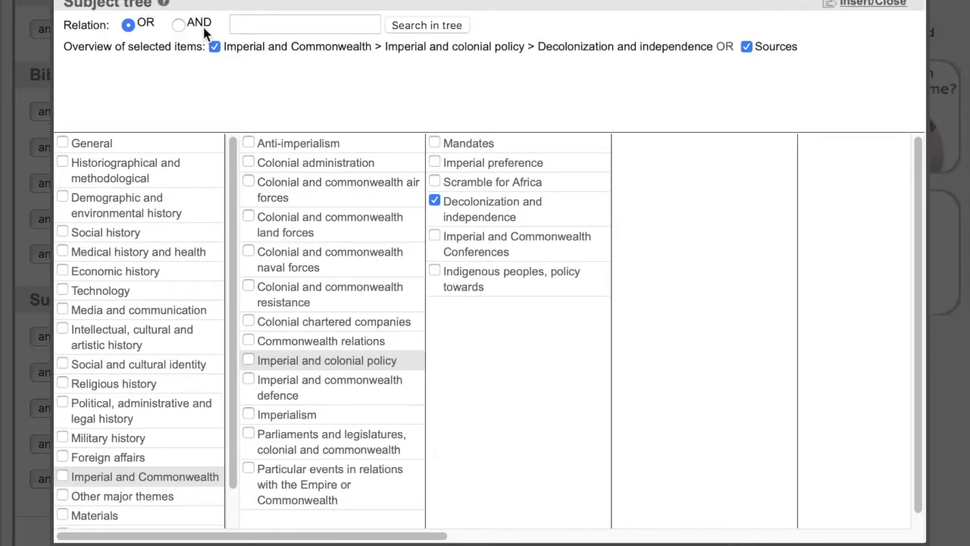
{"action": "left_click", "coordinate": [178, 25]}
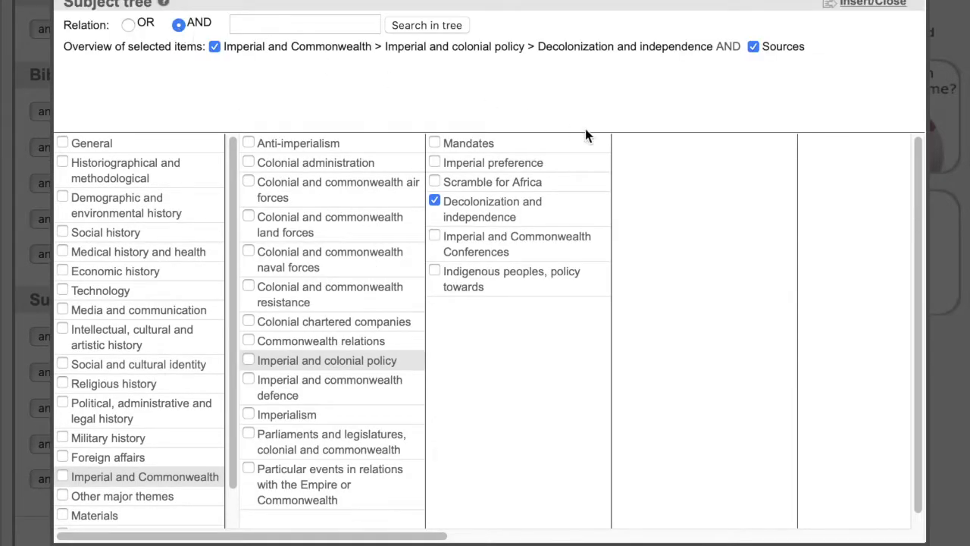
{"action": "left_click", "coordinate": [879, 4]}
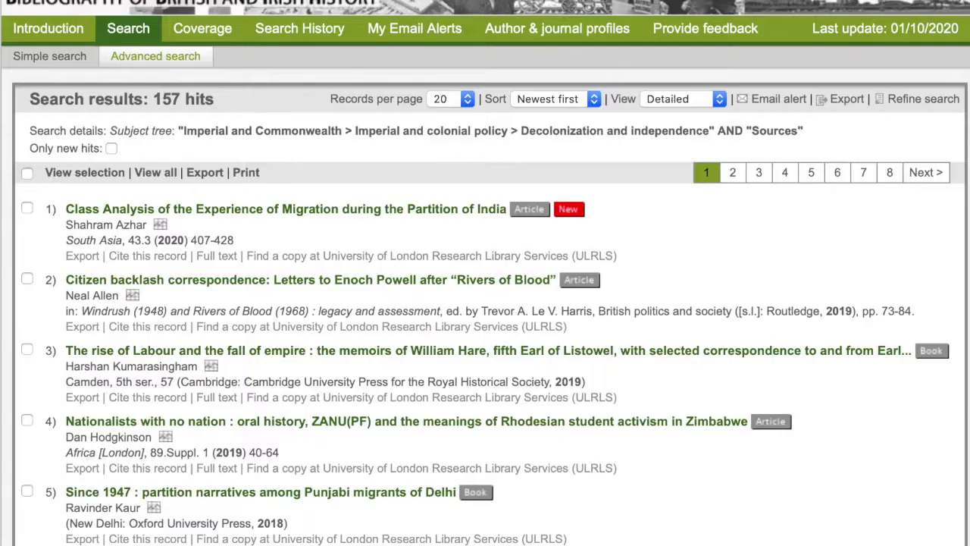
{"action": "scroll", "coordinate": [485, 273], "scroll_direction": "down", "scroll_amount": 5}
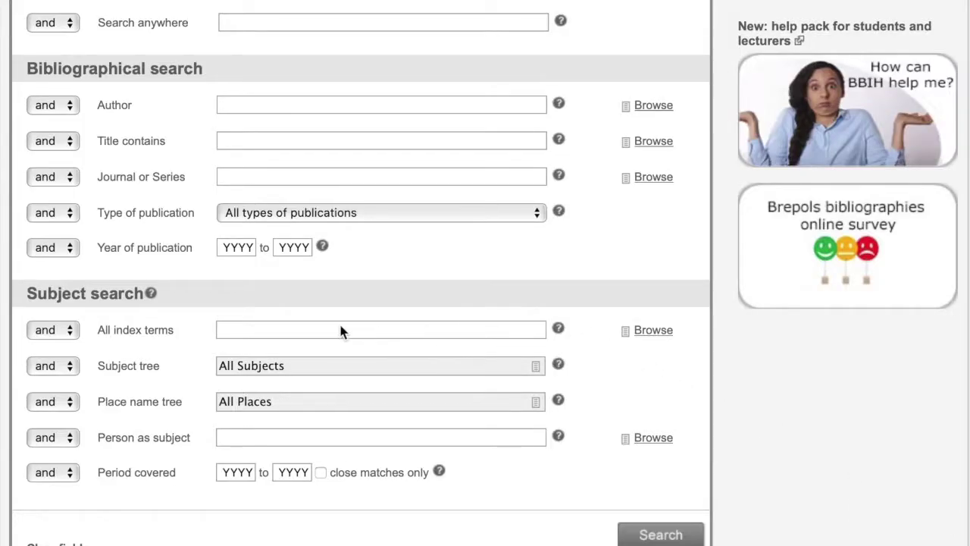
Step: Enter Decolonization and independence in All index terms from the 'decolo' suggestions
{"action": "left_click", "coordinate": [327, 331]}
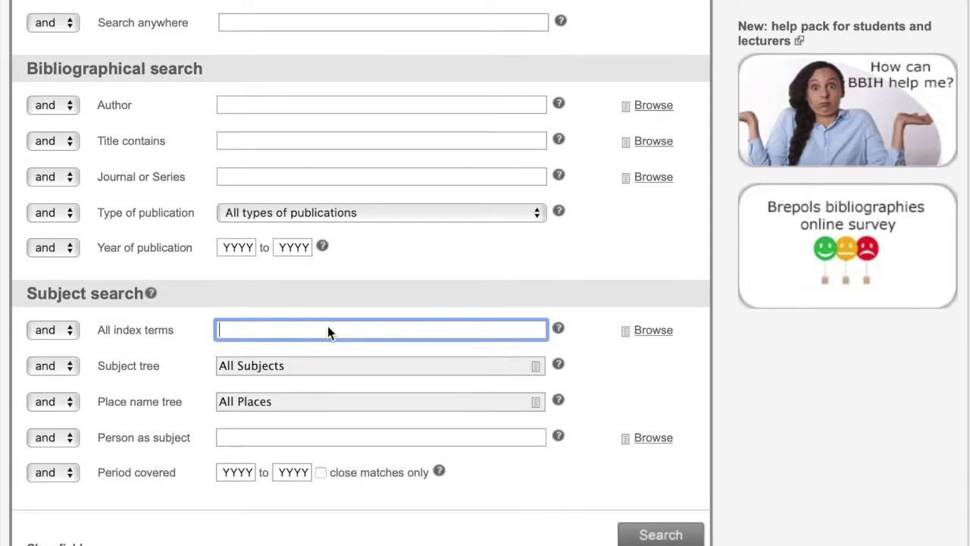
{"action": "type", "text": "decolo"}
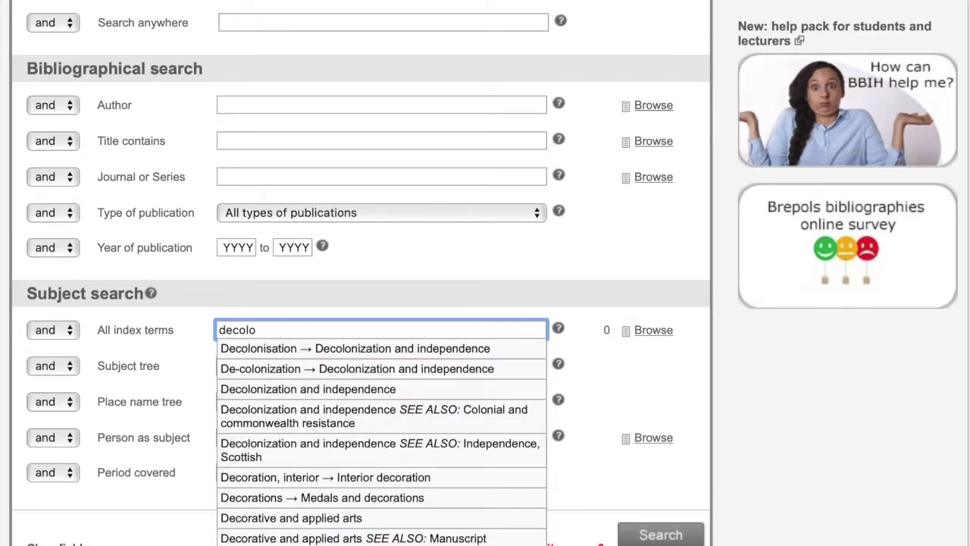
{"action": "left_click", "coordinate": [401, 350]}
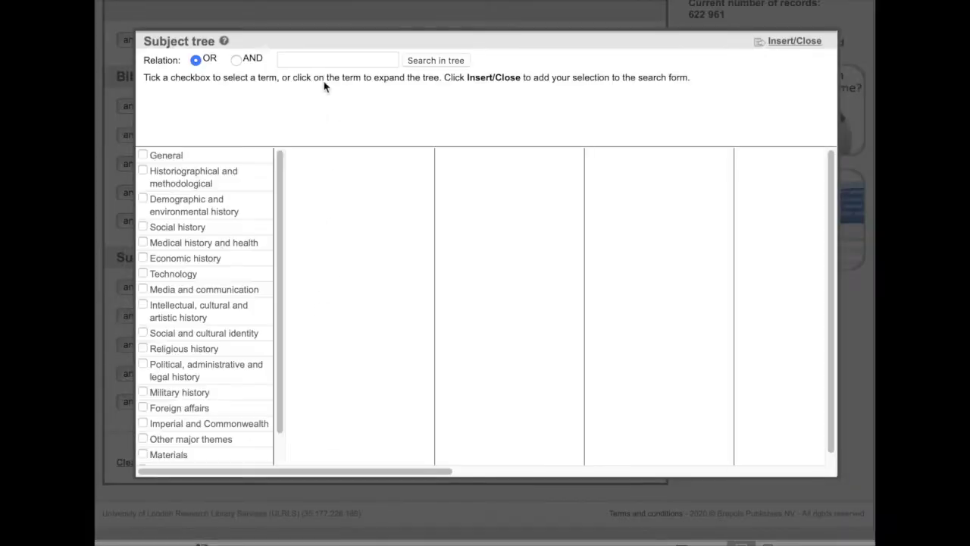
Step: Find 'decolonization' in the subject tree and insert Decolonization and independence as the subject
{"action": "left_click", "coordinate": [319, 61]}
{"action": "type", "text": "decolonization"}
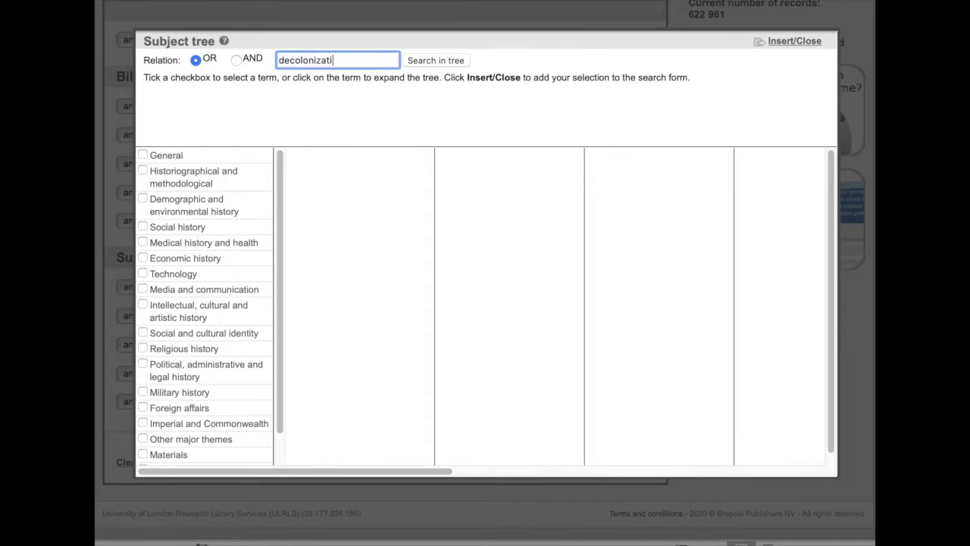
{"action": "left_click", "coordinate": [447, 60]}
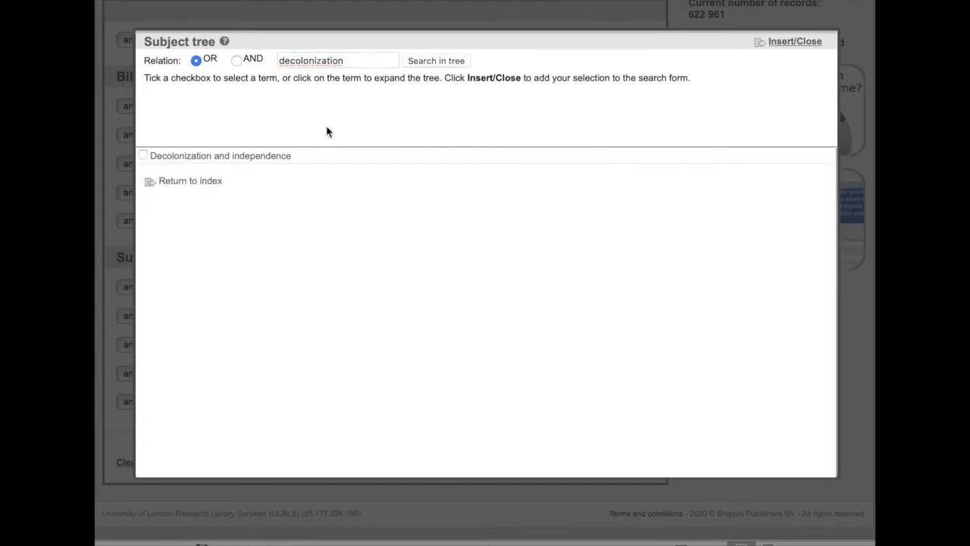
{"action": "left_click", "coordinate": [143, 156]}
{"action": "left_click", "coordinate": [797, 42]}
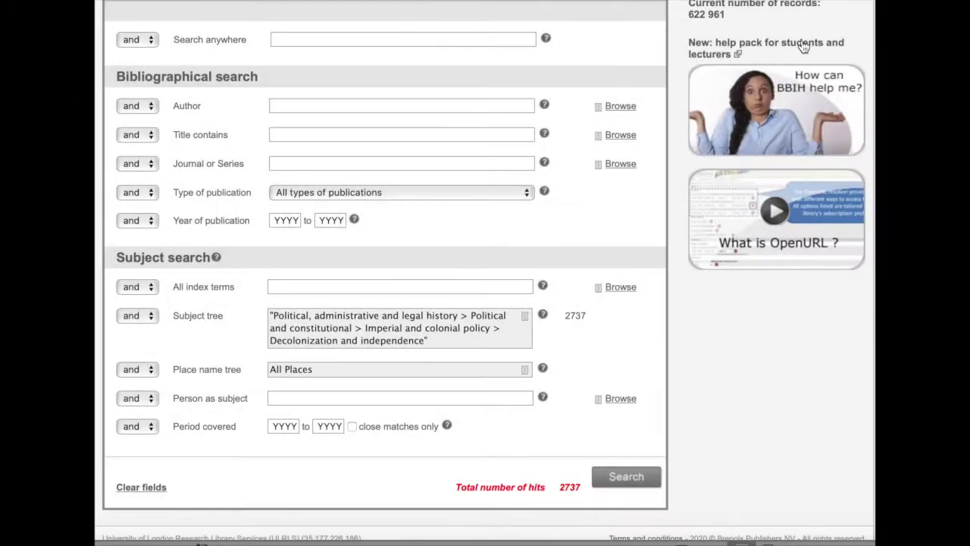
Step: Find Ghana in the place name tree, tick it and insert it as the place criterion
{"action": "left_click", "coordinate": [325, 371]}
{"action": "left_click", "coordinate": [329, 60]}
{"action": "type", "text": "Ghana"}
{"action": "left_click", "coordinate": [444, 66]}
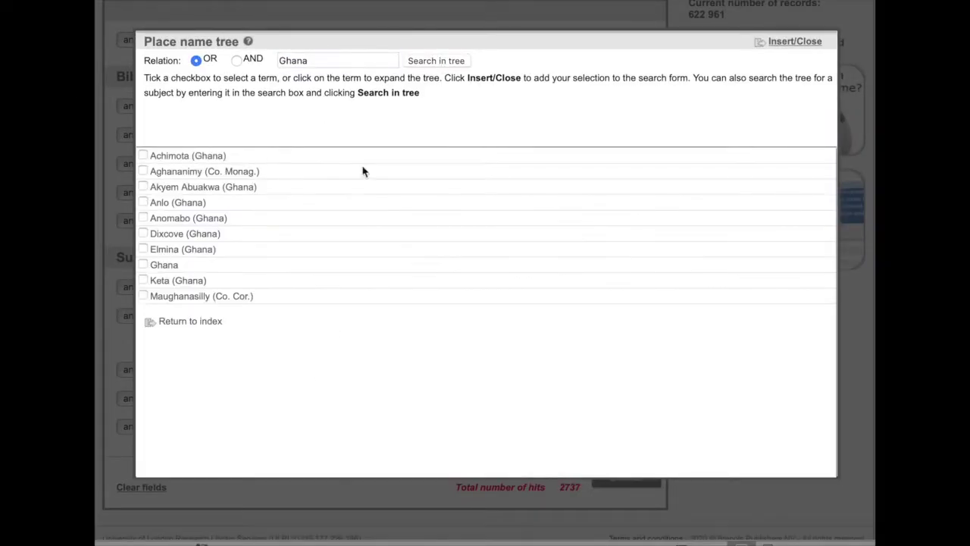
{"action": "left_click", "coordinate": [144, 266]}
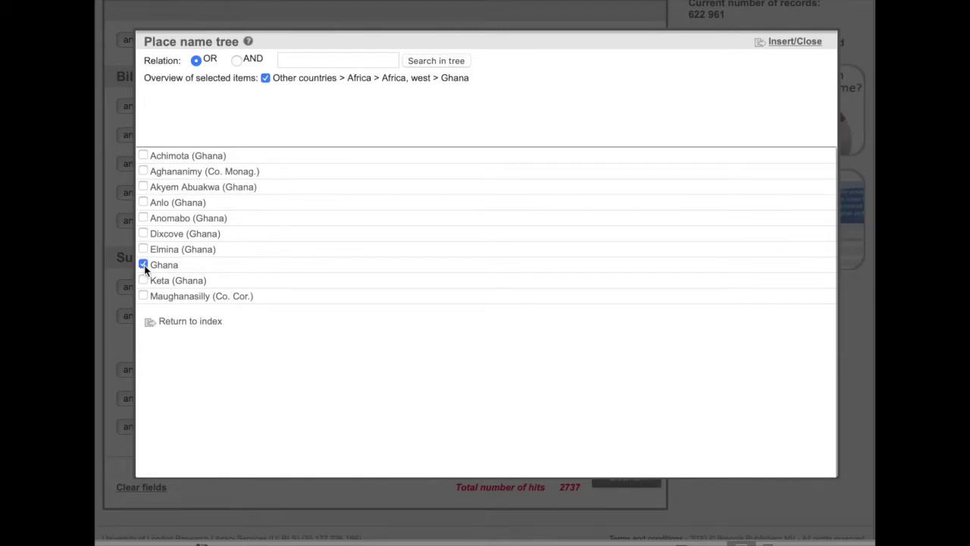
{"action": "left_click", "coordinate": [797, 43]}
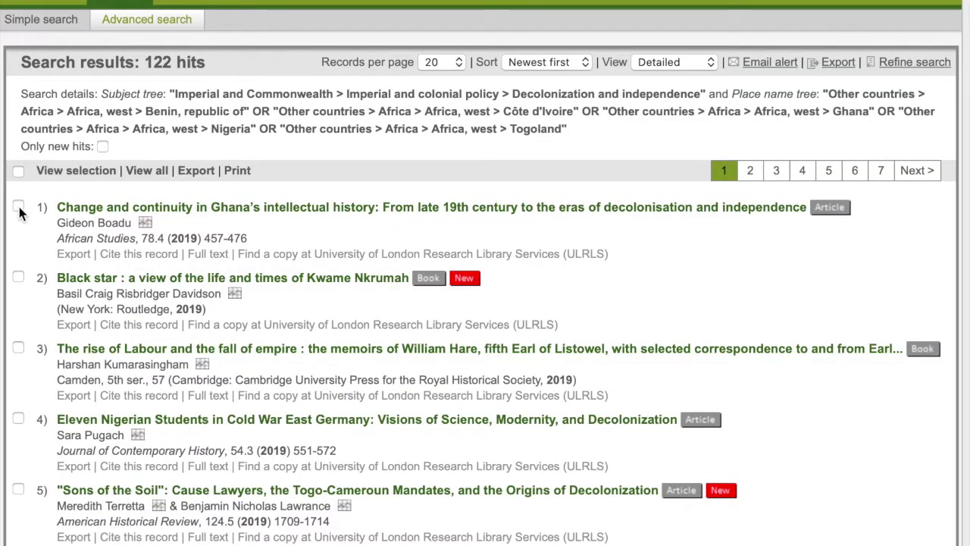
Step: Tick the checkboxes of results 1, 2, 4 and 5 in the 122-hit list
{"action": "left_click", "coordinate": [19, 207]}
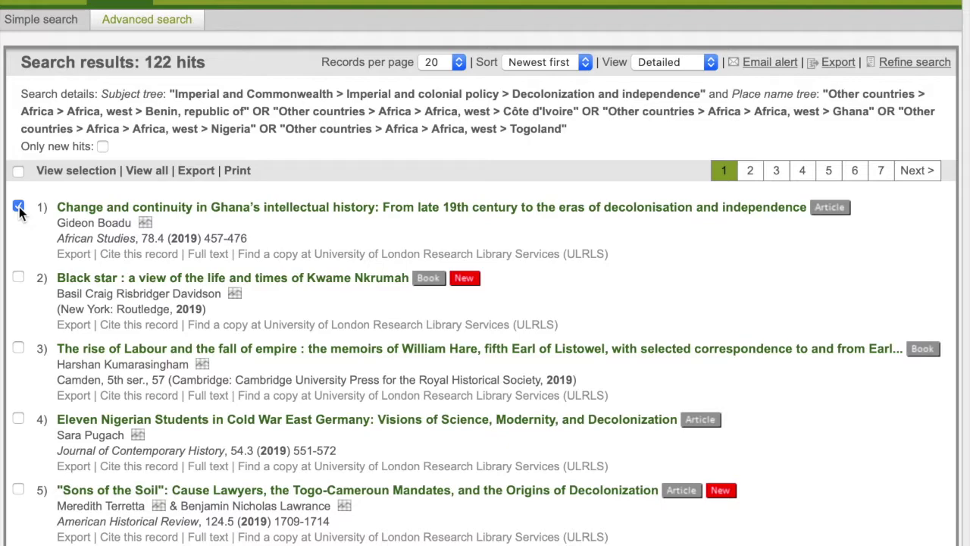
{"action": "left_click", "coordinate": [19, 277]}
{"action": "left_click", "coordinate": [19, 420]}
{"action": "left_click", "coordinate": [19, 490]}
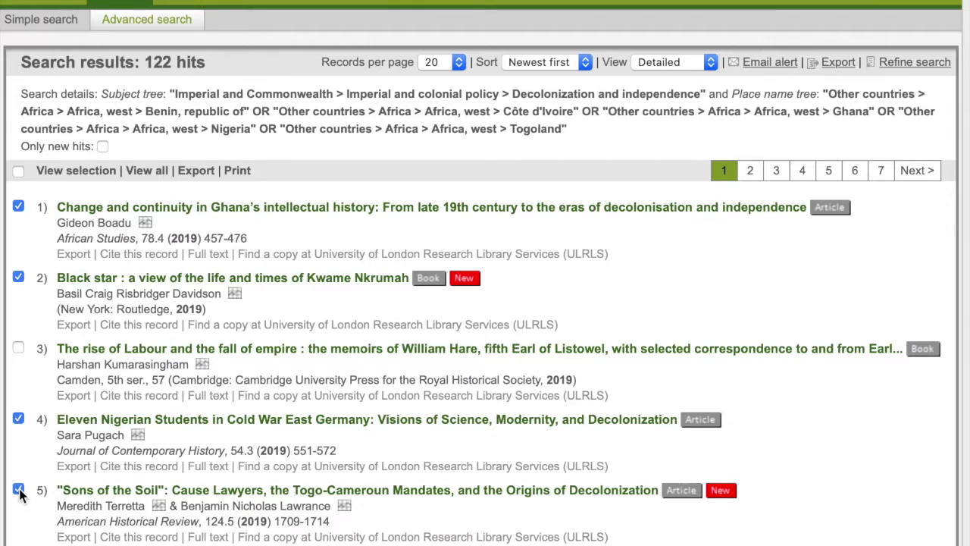
Step: Export the four marked records and confirm saving them to Zotero's Decolonization in Ghana collection
{"action": "left_click", "coordinate": [198, 172]}
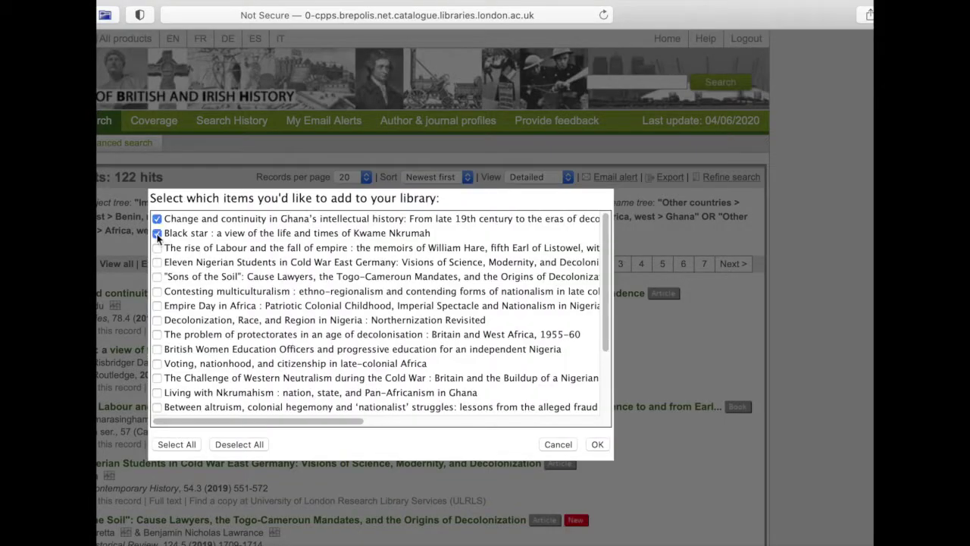
{"action": "left_click", "coordinate": [597, 445]}
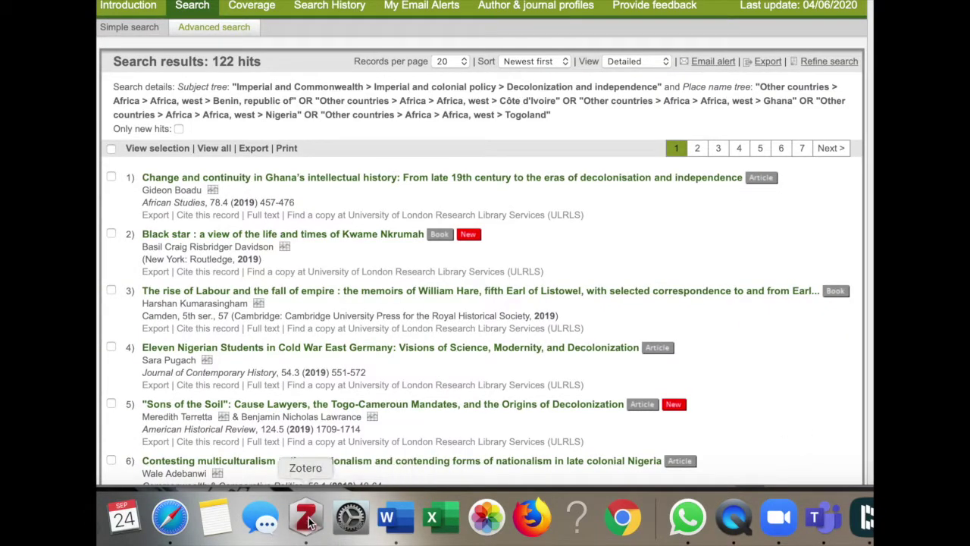
Step: Bring up the Zotero library window from the Dock
{"action": "left_click", "coordinate": [306, 518]}
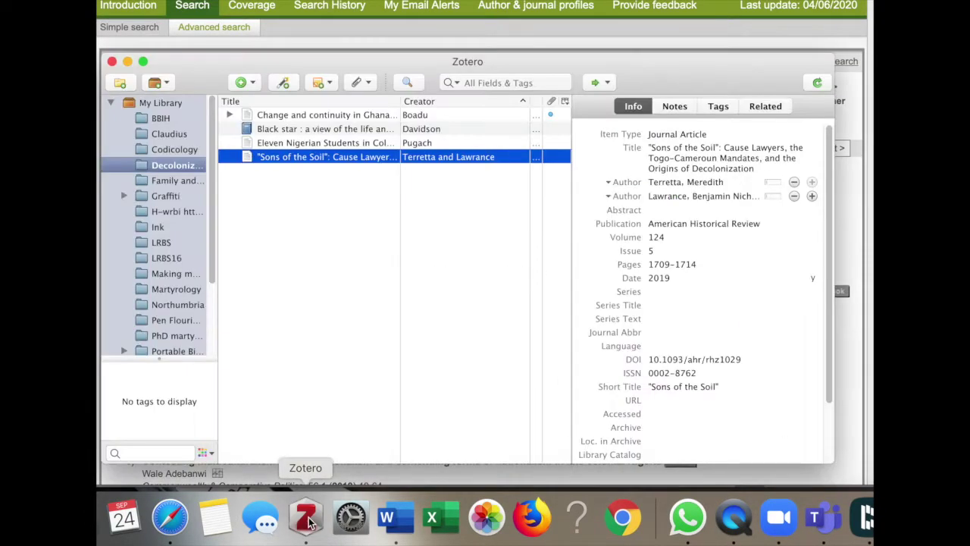